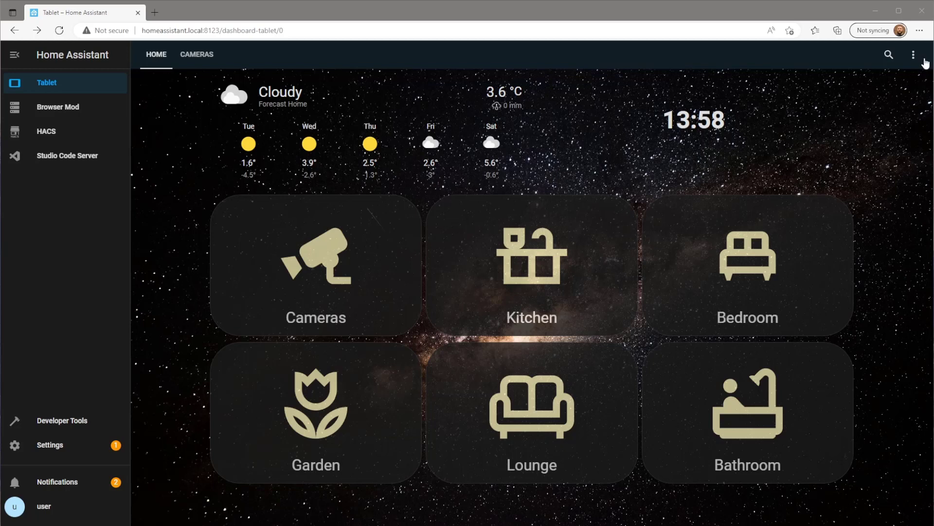
Choose Edit Dashboard from the Tablet dashboard's three-dot menu
{"action": "left_click", "coordinate": [914, 55]}
{"action": "left_click", "coordinate": [897, 83]}
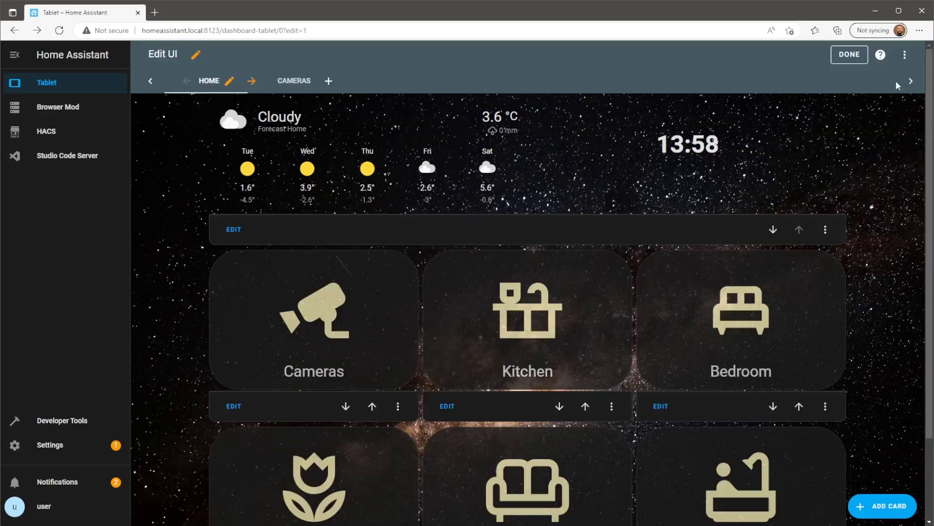
{"action": "left_click", "coordinate": [230, 81]}
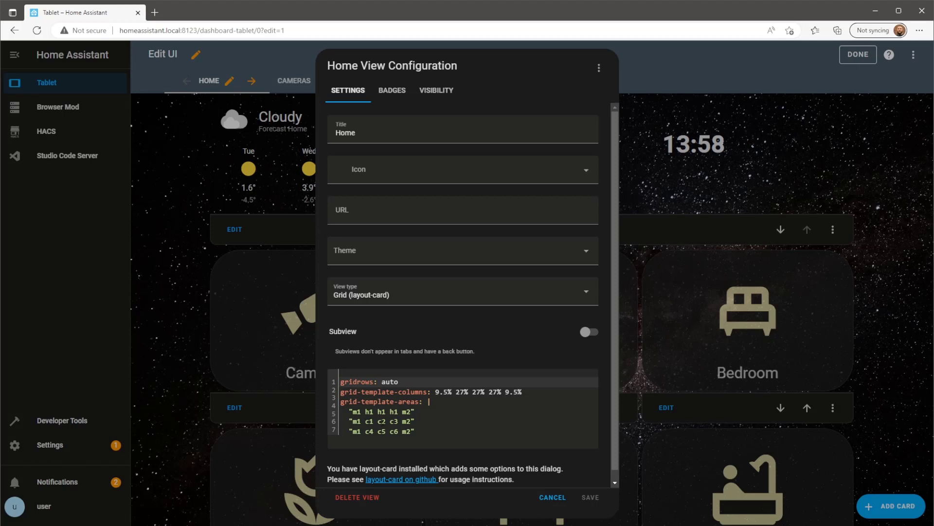
{"action": "left_click", "coordinate": [552, 497]}
{"action": "scroll", "coordinate": [301, 348], "scroll_direction": "down", "scroll_amount": 2}
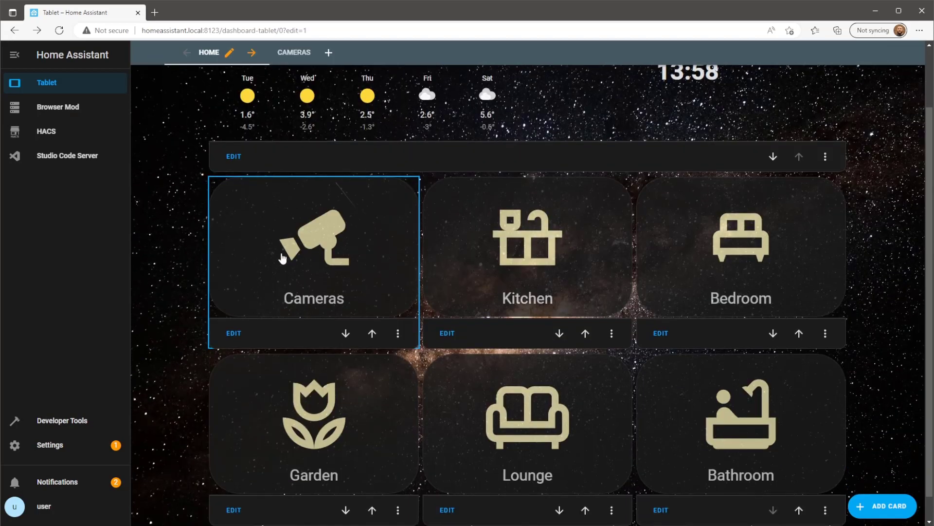
{"action": "left_click", "coordinate": [234, 333]}
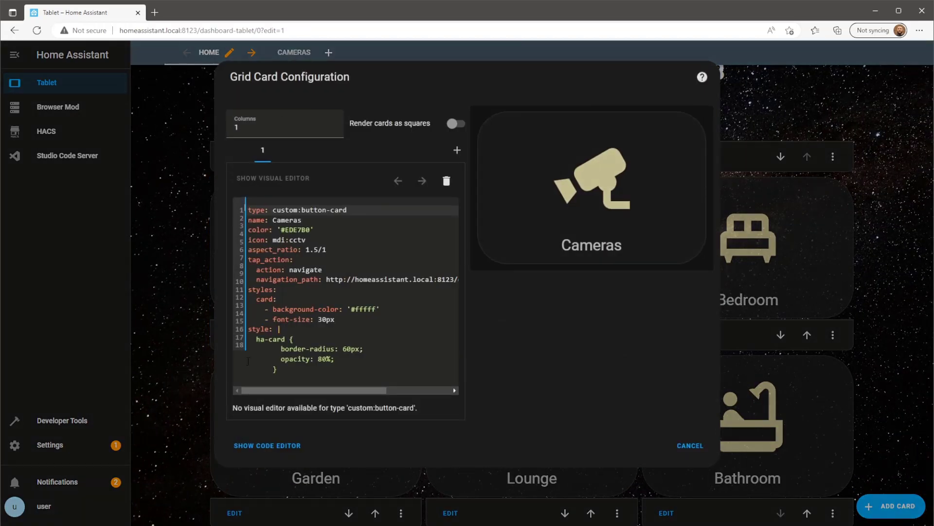
{"action": "left_click", "coordinate": [267, 445]}
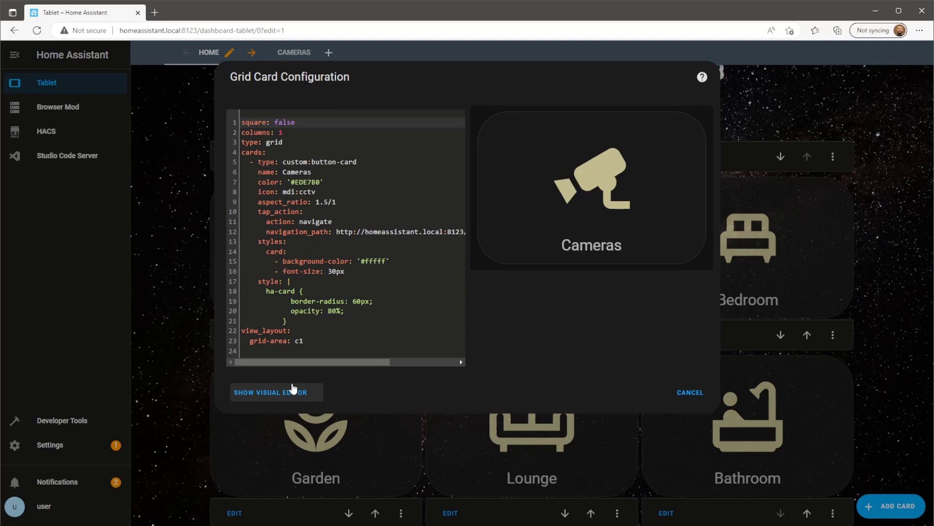
{"action": "double_click", "coordinate": [298, 341]}
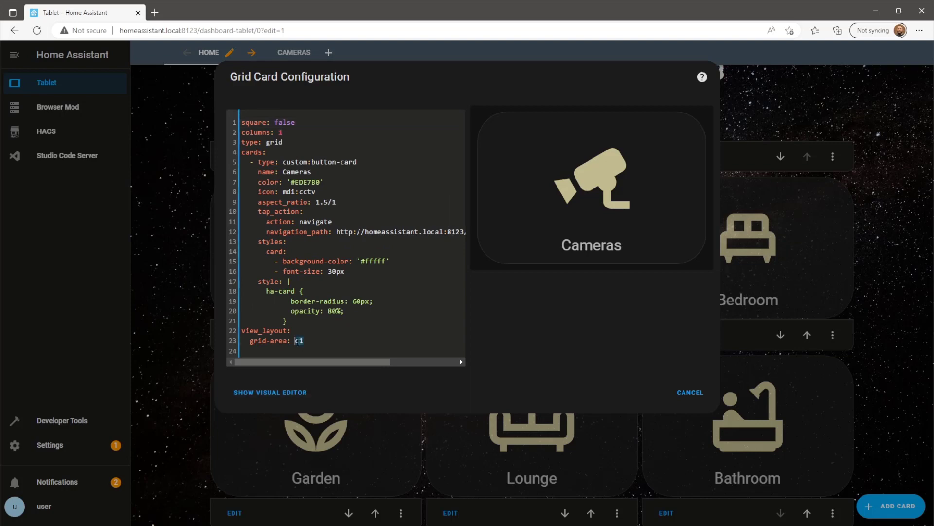
{"action": "left_click", "coordinate": [686, 398]}
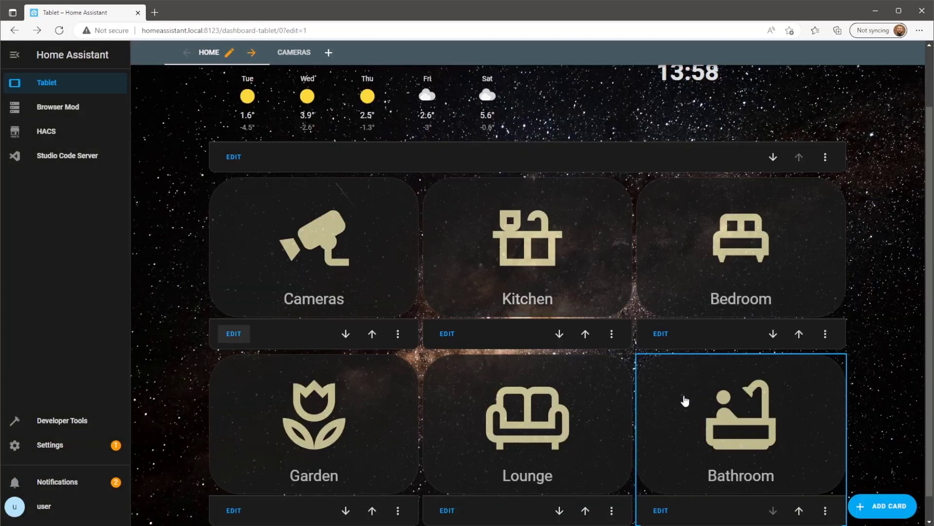
{"action": "left_click", "coordinate": [241, 510]}
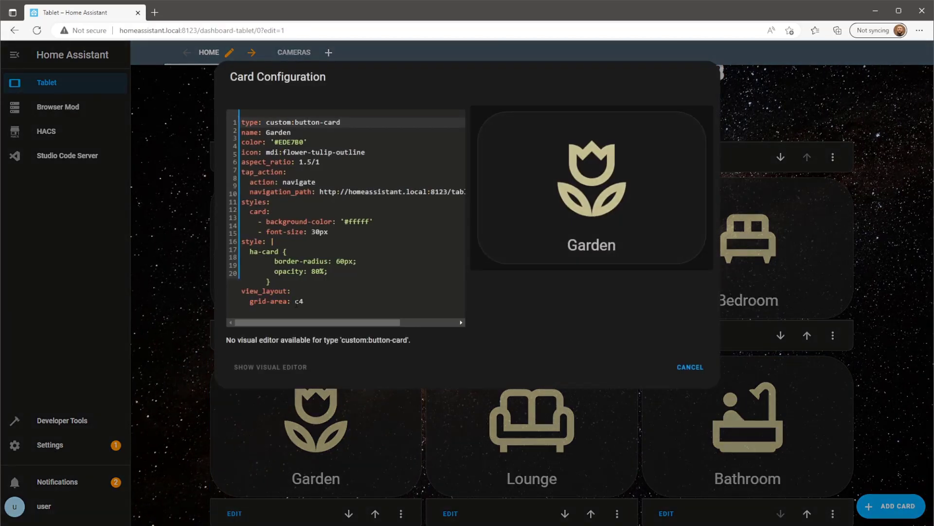
{"action": "left_click", "coordinate": [690, 366]}
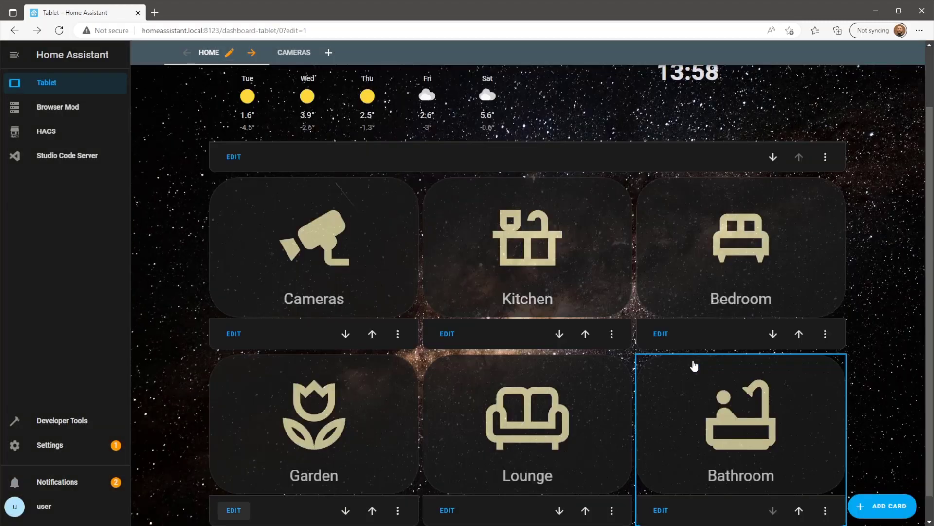
{"action": "scroll", "coordinate": [847, 86], "scroll_direction": "up", "scroll_amount": 3}
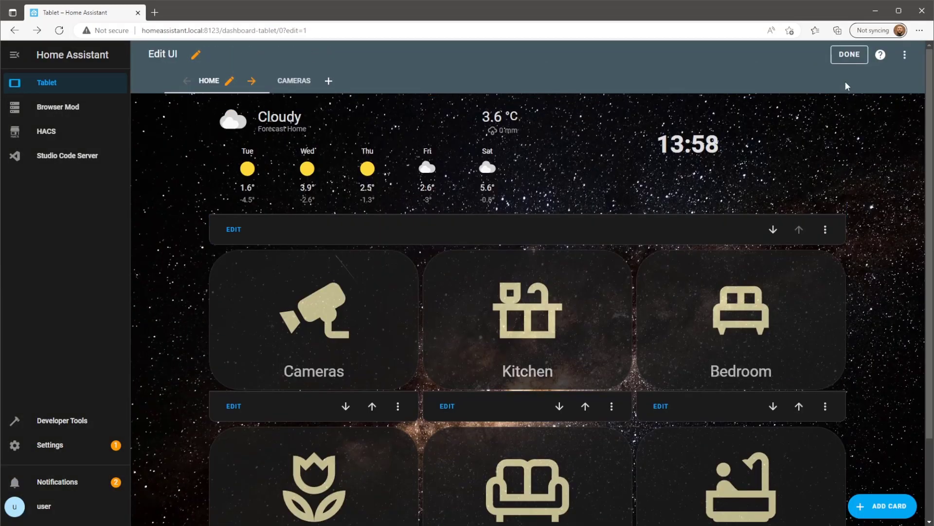
Exit dashboard editing and launch the Home Assistant app on the mirrored phone
{"action": "left_click", "coordinate": [849, 55]}
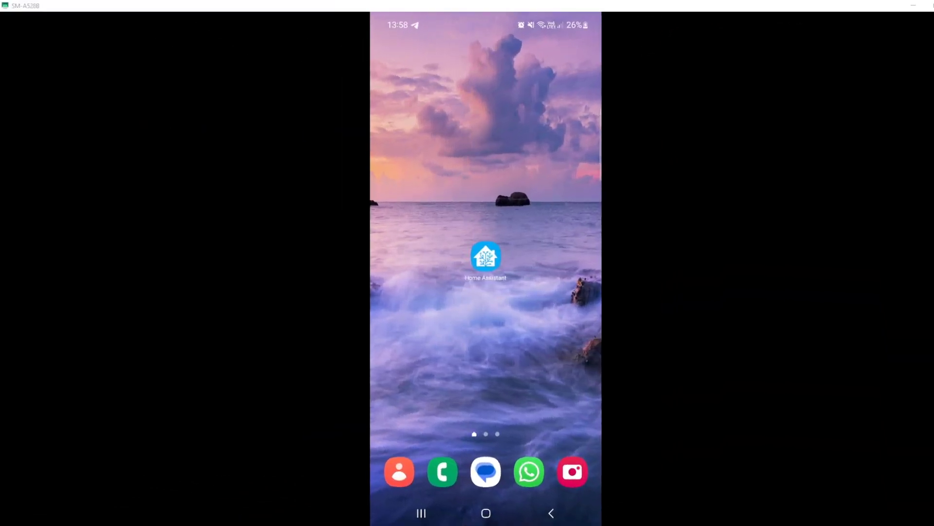
{"action": "left_click", "coordinate": [491, 261]}
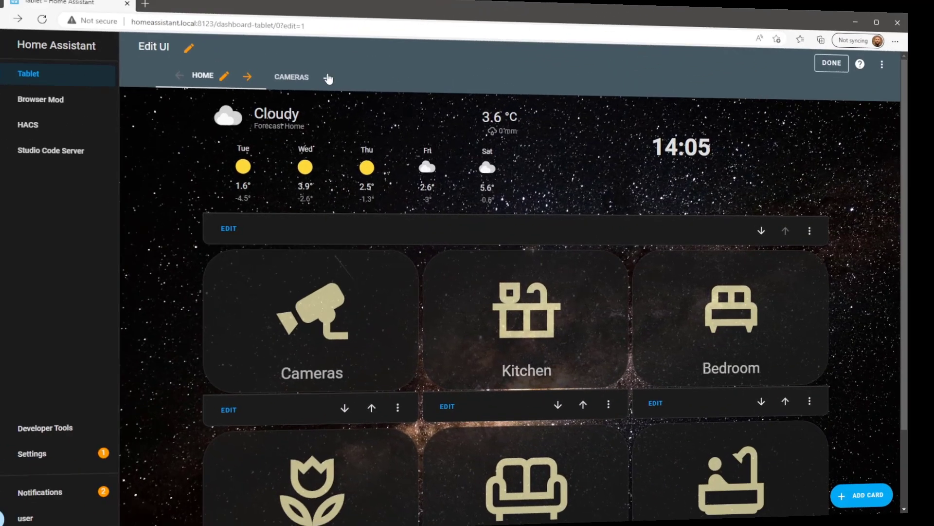
Add a max-width 600px mediaquery with 50% 50% columns to the Home view layout YAML
{"action": "left_click", "coordinate": [229, 82]}
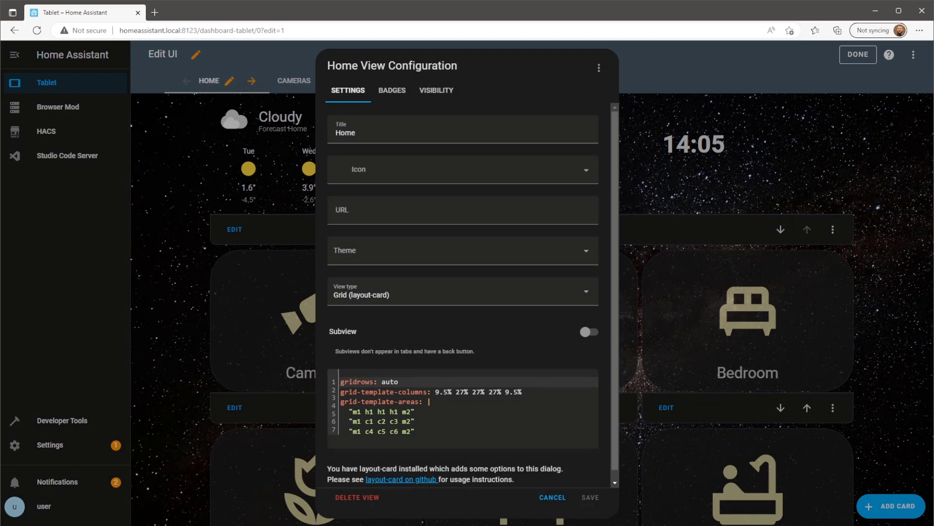
{"action": "left_click", "coordinate": [404, 442]}
{"action": "type", "text": "mediaquery:"}
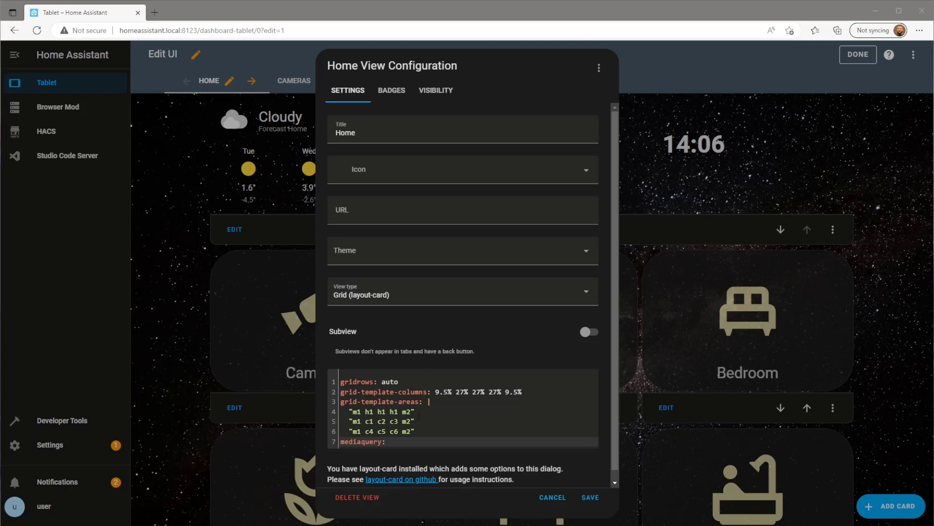
{"action": "left_click", "coordinate": [414, 442]}
{"action": "type", "text": "\"(max-width: 600px)\":"}
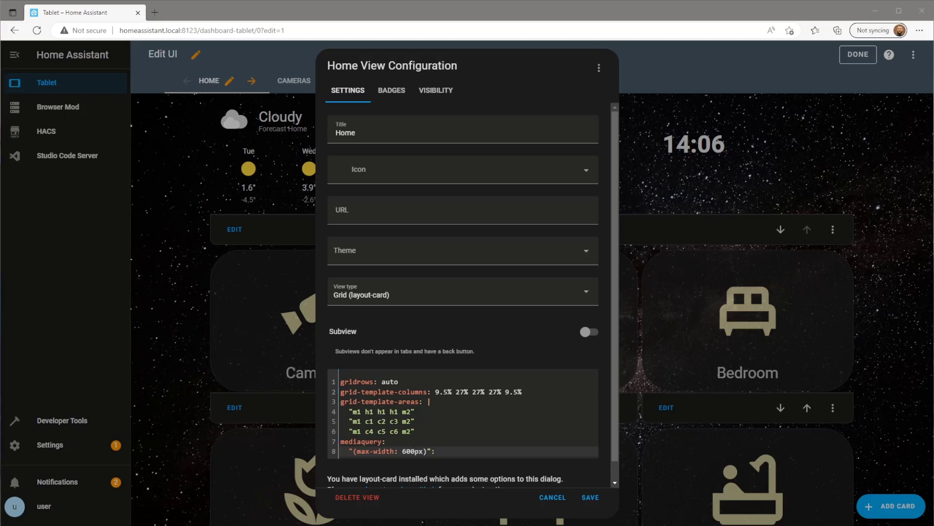
{"action": "left_click", "coordinate": [464, 454]}
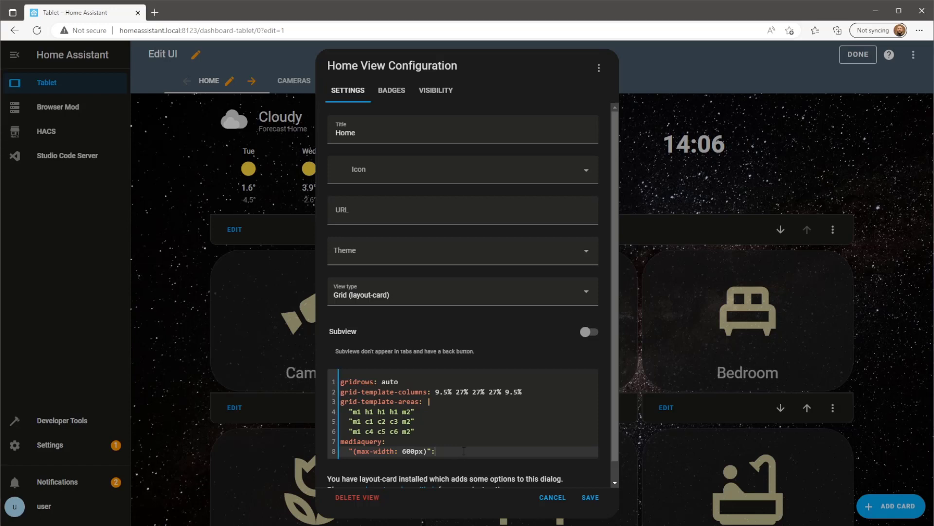
{"action": "key", "text": "Return"}
{"action": "type", "text": "grid-template-columns:"}
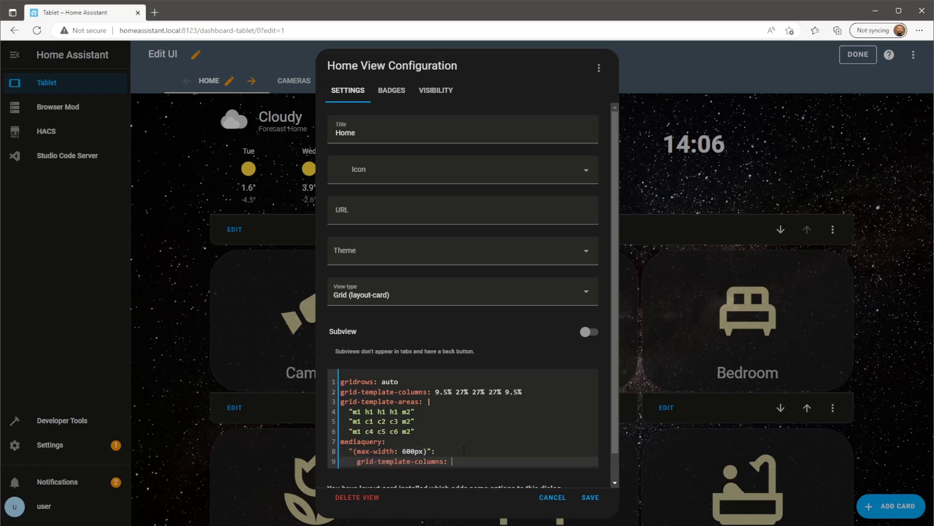
{"action": "type", "text": "50% 50%"}
Define small-screen areas "h1 h1", "c1 c2", "c3 c4", "c5 c6", then save and exit editing
{"action": "key", "text": "Return"}
{"action": "type", "text": "g"}
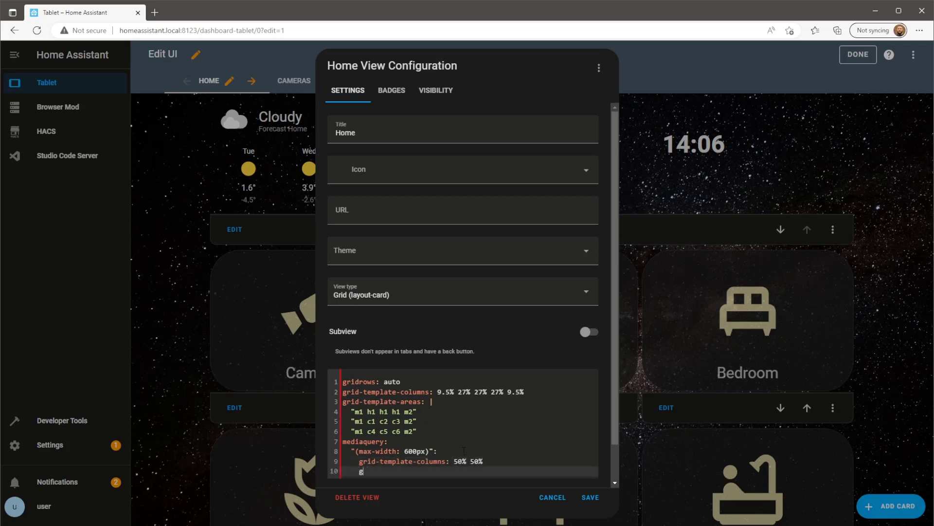
{"action": "type", "text": "rid-template-areas: |"}
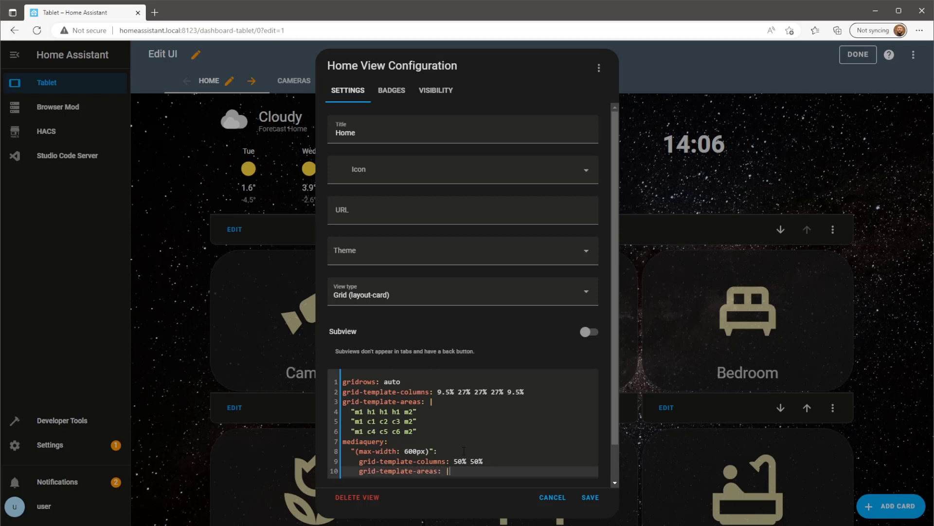
{"action": "key", "text": "Return"}
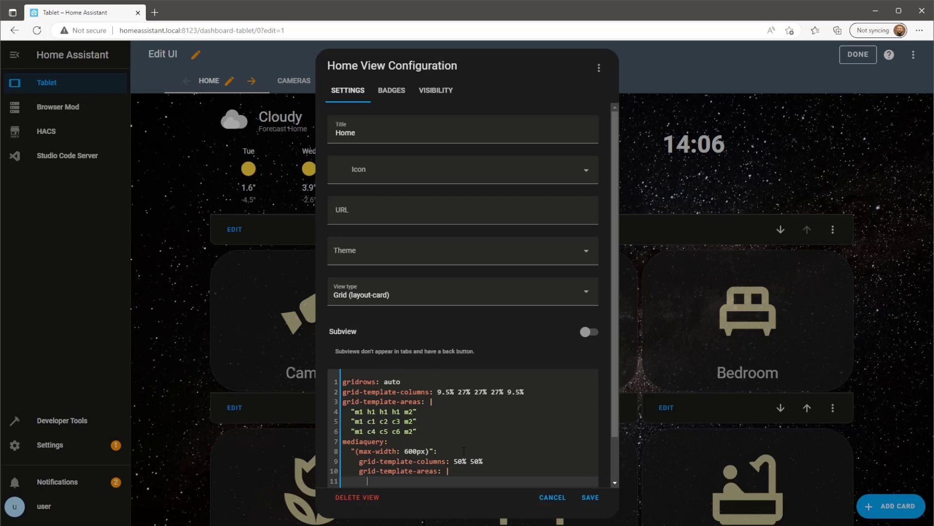
{"action": "type", "text": "\"h1 h1\""}
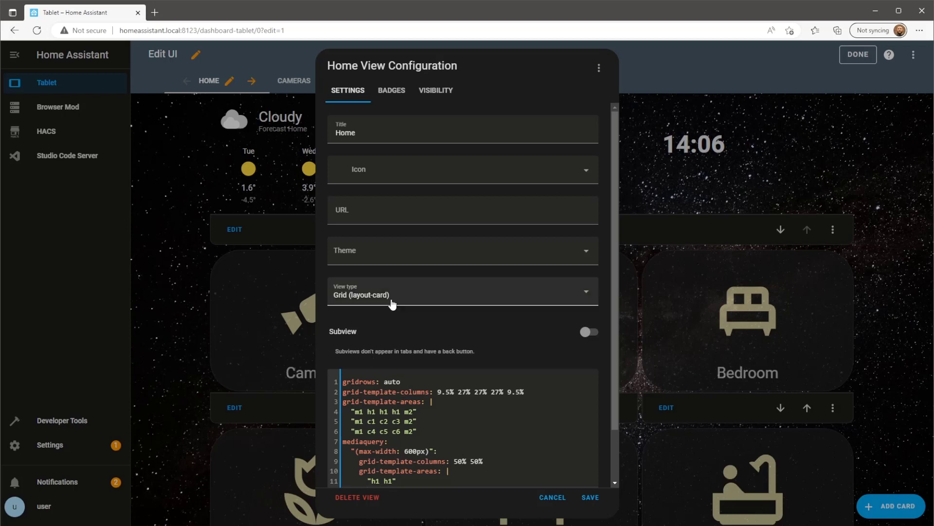
{"action": "key", "text": "Return"}
{"action": "scroll", "coordinate": [395, 305], "scroll_direction": "down", "scroll_amount": 2}
{"action": "type", "text": "\""}
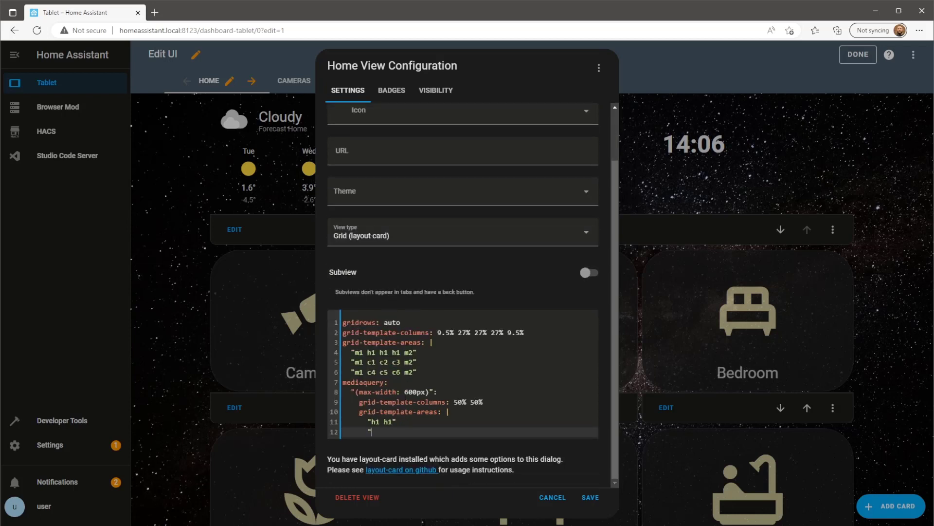
{"action": "type", "text": "c1 c2"}
{"action": "type", "text": "\""}
{"action": "key", "text": "Return"}
{"action": "type", "text": "\"c"}
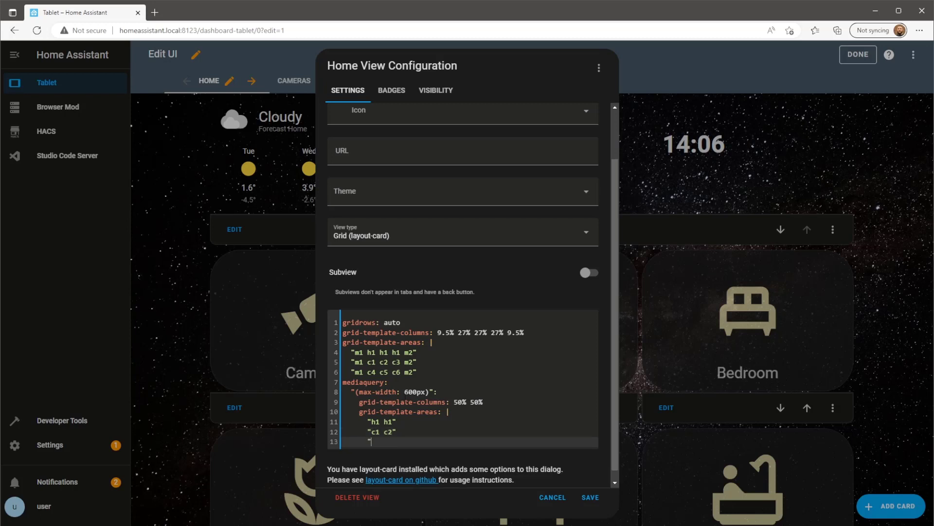
{"action": "type", "text": "3 c4\""}
{"action": "key", "text": "Return"}
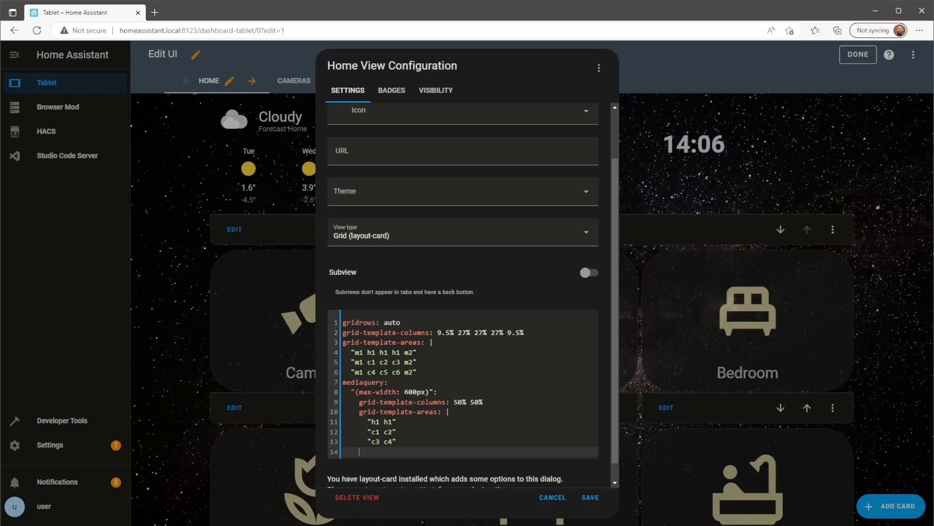
{"action": "type", "text": "\"c5 c6"}
{"action": "left_click", "coordinate": [590, 497]}
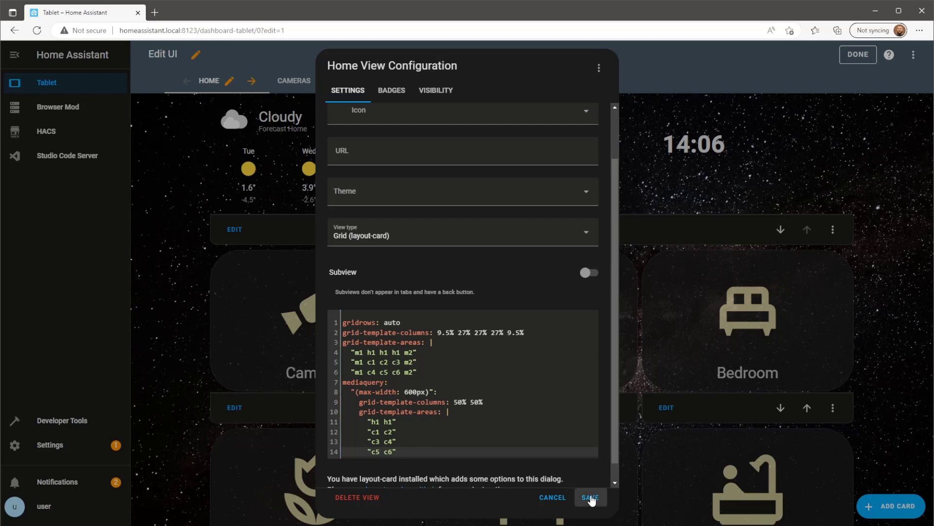
{"action": "left_click", "coordinate": [837, 60]}
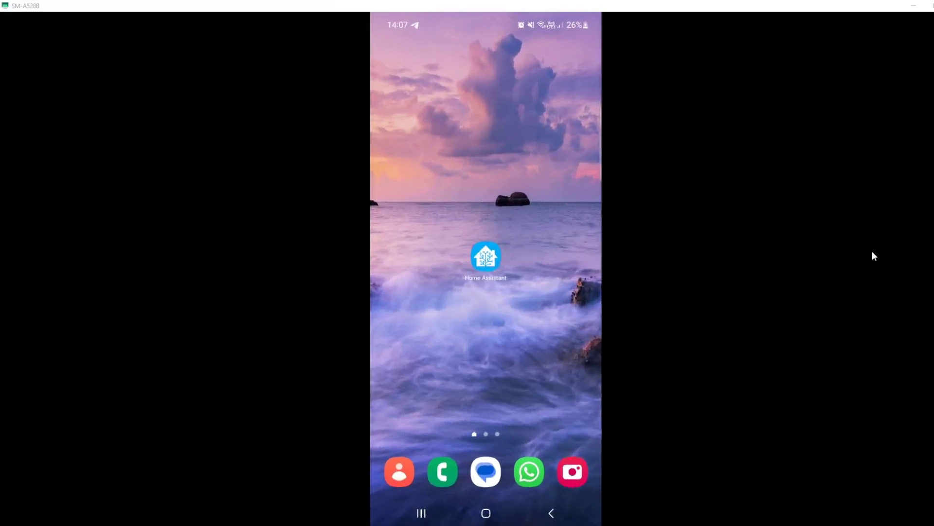
{"action": "left_click", "coordinate": [495, 259]}
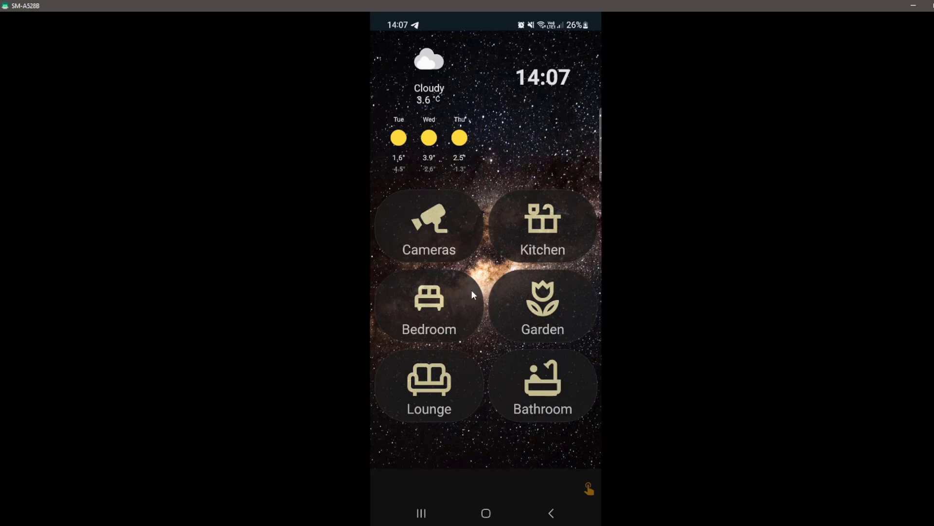
{"action": "left_click", "coordinate": [442, 245]}
{"action": "right_click", "coordinate": [505, 120]}
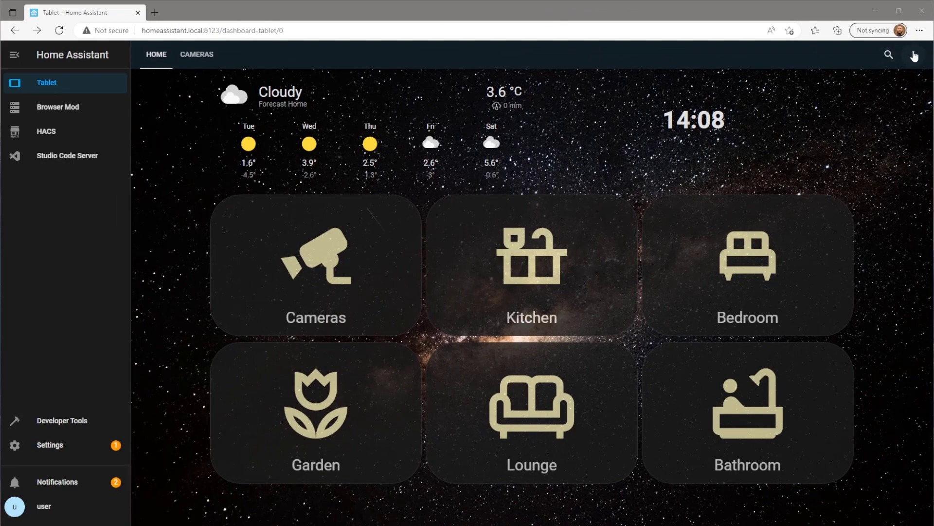
In the Home view layout YAML, change m1 to s1 on line 5 and s2 on line 6
{"action": "left_click", "coordinate": [915, 55]}
{"action": "left_click", "coordinate": [891, 83]}
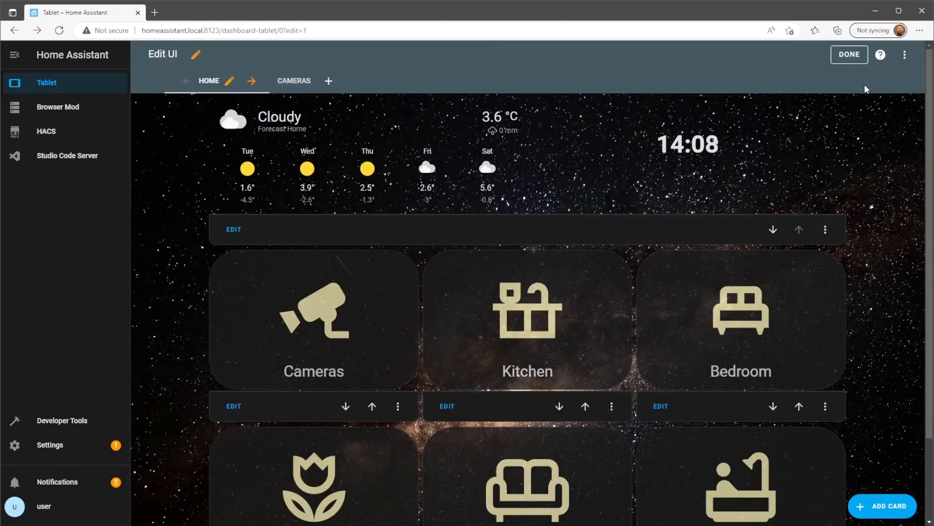
{"action": "left_click", "coordinate": [230, 82]}
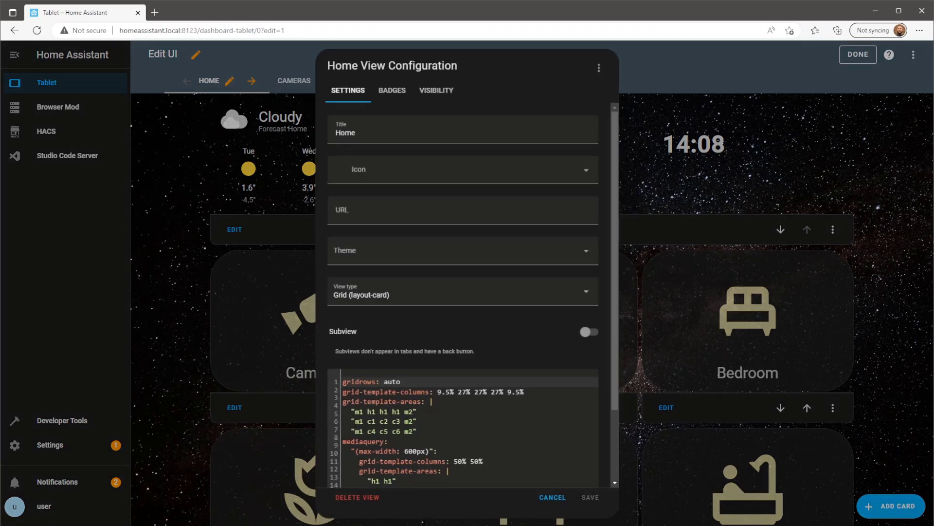
{"action": "left_click", "coordinate": [373, 421]}
{"action": "left_click", "coordinate": [373, 421]}
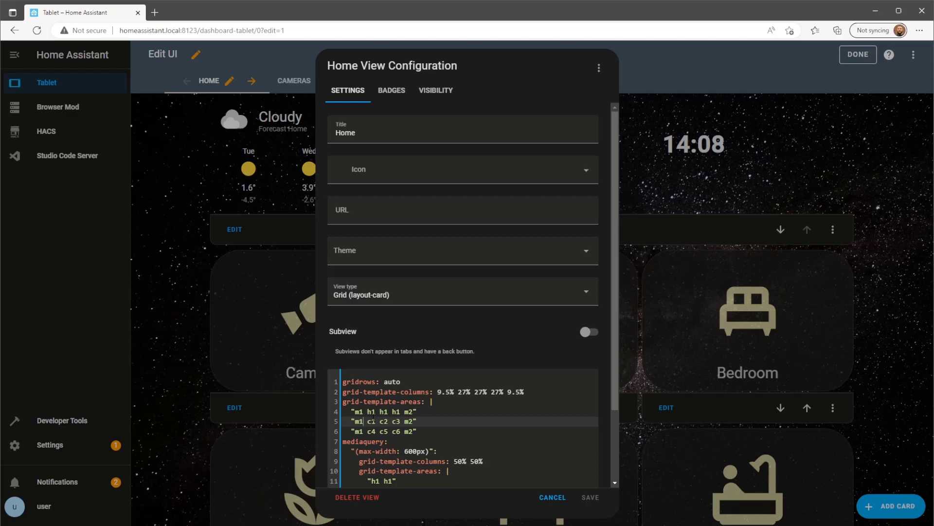
{"action": "key", "text": "BackSpace"}
{"action": "key", "text": "BackSpace"}
{"action": "type", "text": "s1"}
{"action": "key", "text": "Down"}
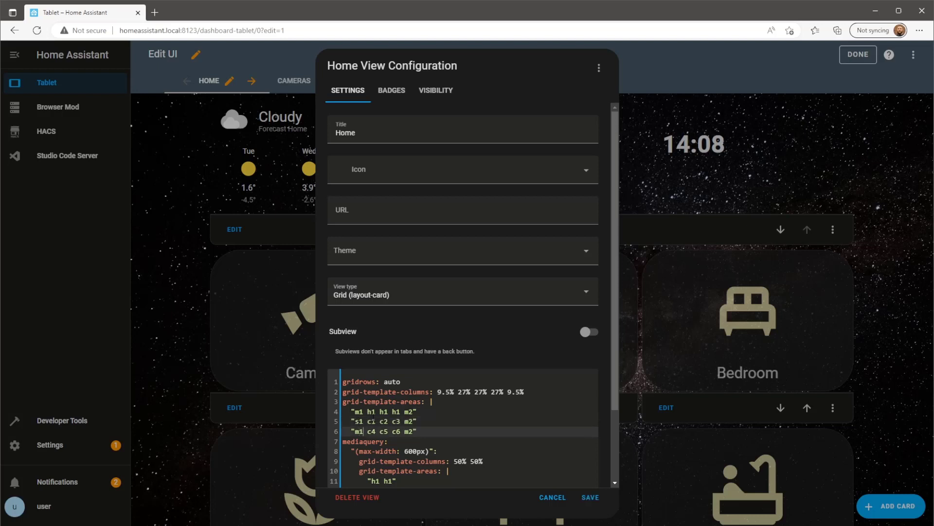
{"action": "key", "text": "BackSpace"}
{"action": "key", "text": "BackSpace"}
{"action": "type", "text": "s2"}
Save the layout and add a Manual card with the Kitchen LUX mini-graph config at grid-area s1
{"action": "left_click", "coordinate": [590, 497]}
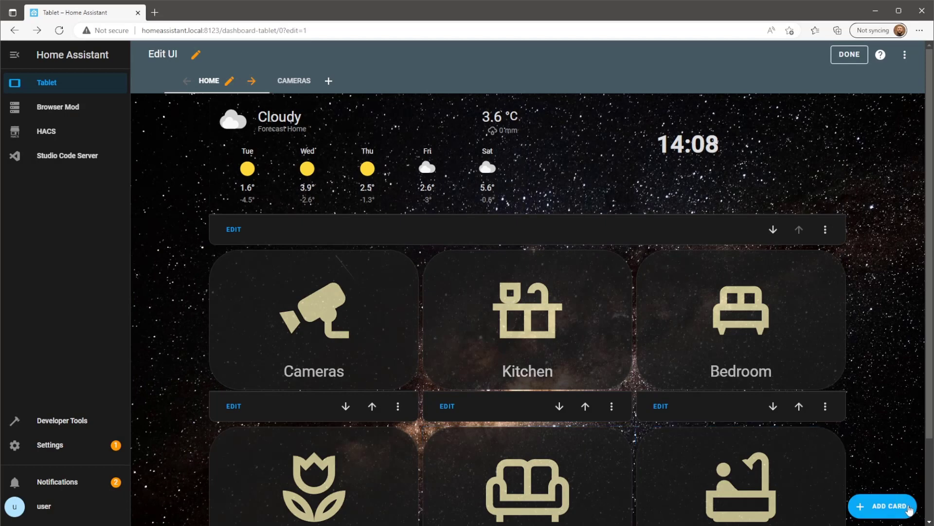
{"action": "left_click", "coordinate": [908, 507]}
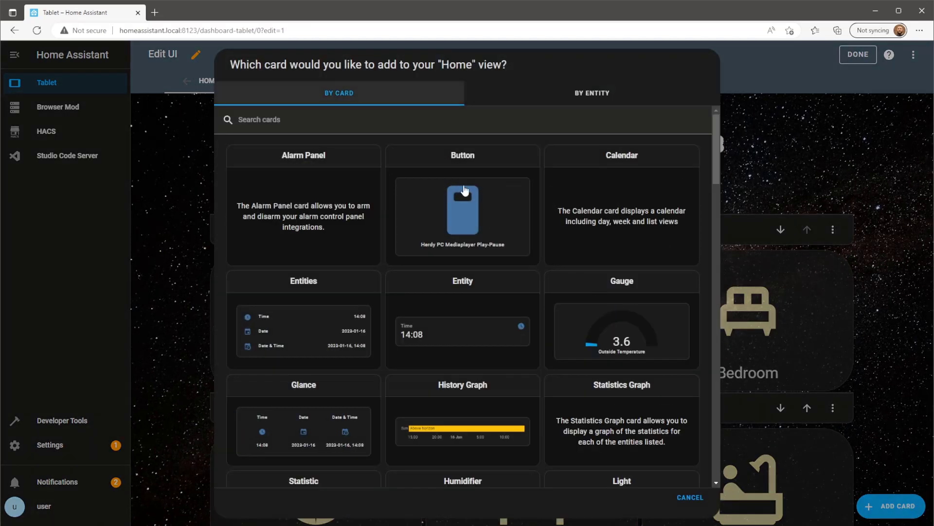
{"action": "left_click", "coordinate": [468, 126]}
{"action": "type", "text": "man"}
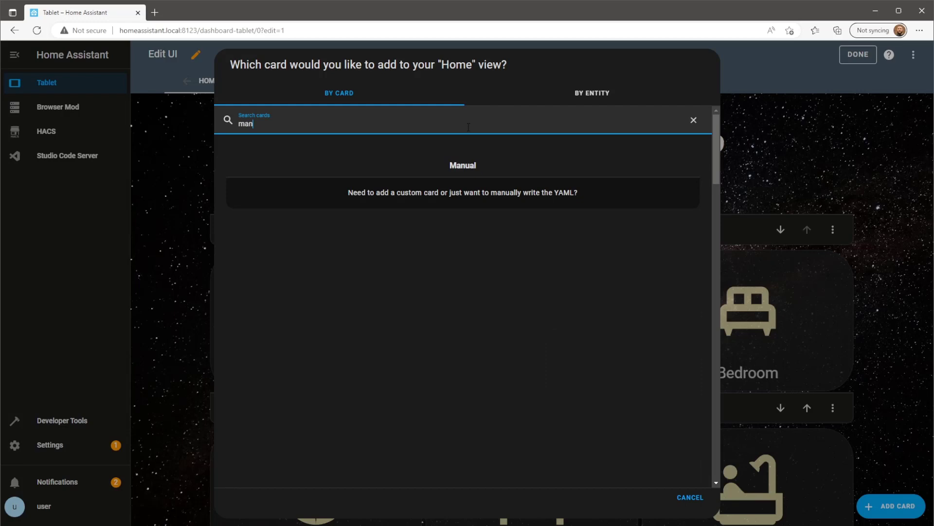
{"action": "left_click", "coordinate": [467, 180]}
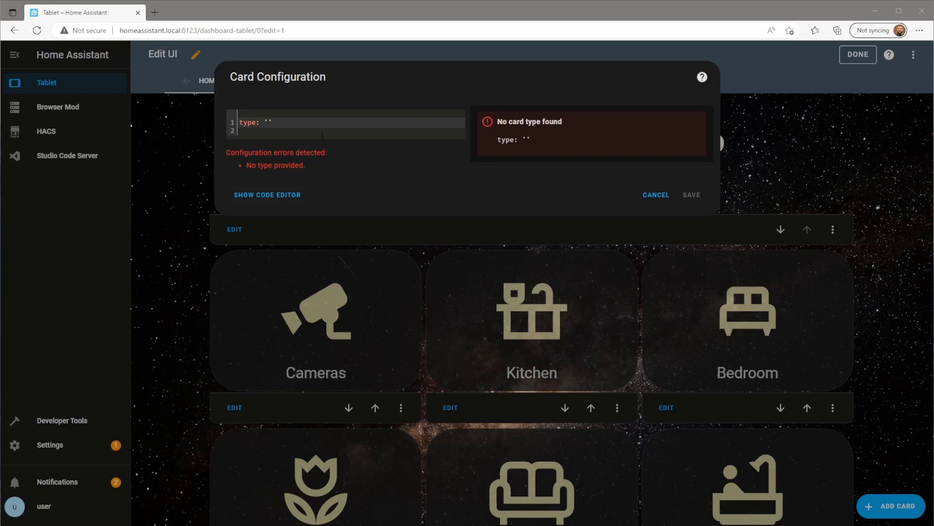
{"action": "left_click", "coordinate": [236, 119]}
{"action": "key", "text": "ctrl+a"}
{"action": "type", "text": "type: custom:mini-graph-card entities:   - sensor.ambient_light_kitchen_light_level name: Kitchen LUX line_color: red card_mod:   style: |     ha-card       {background: transparent;        border-style: none; view_layout:   grid-area: s1"}
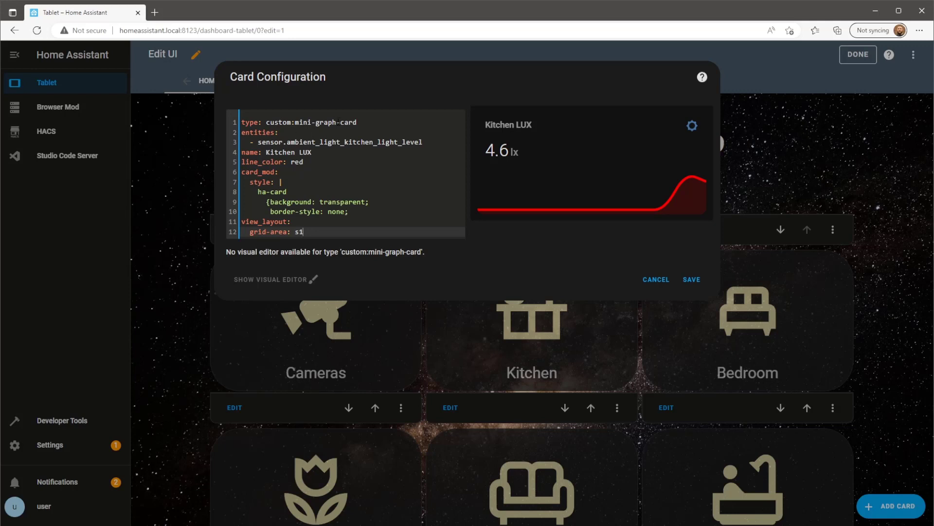
{"action": "double_click", "coordinate": [299, 232]}
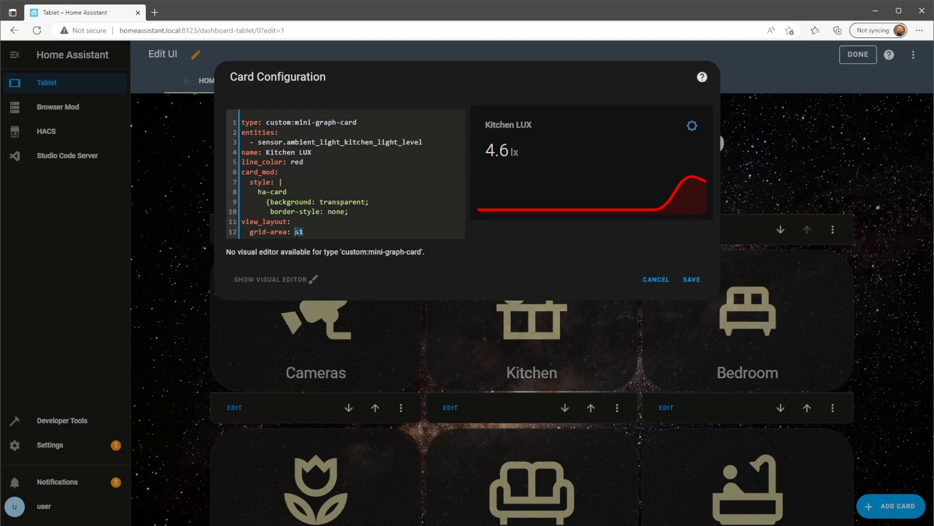
{"action": "left_click", "coordinate": [345, 236]}
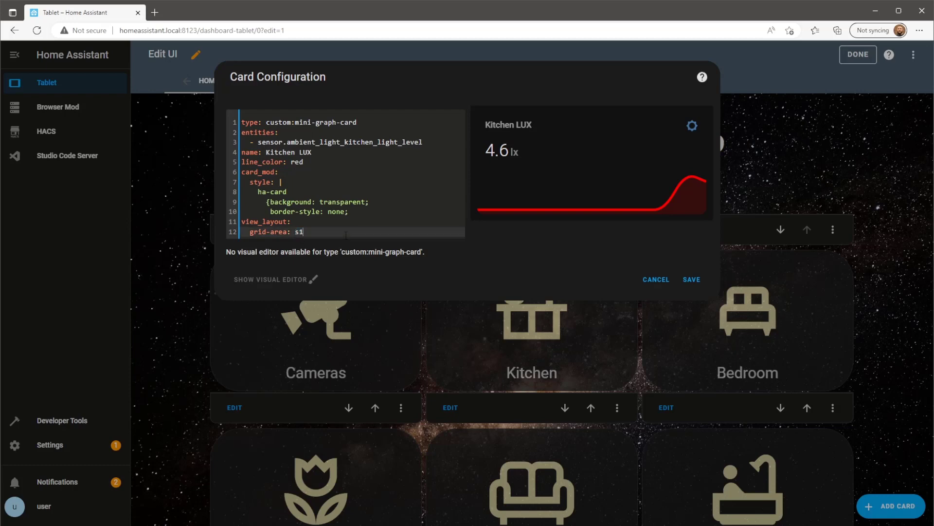
{"action": "left_click", "coordinate": [692, 280]}
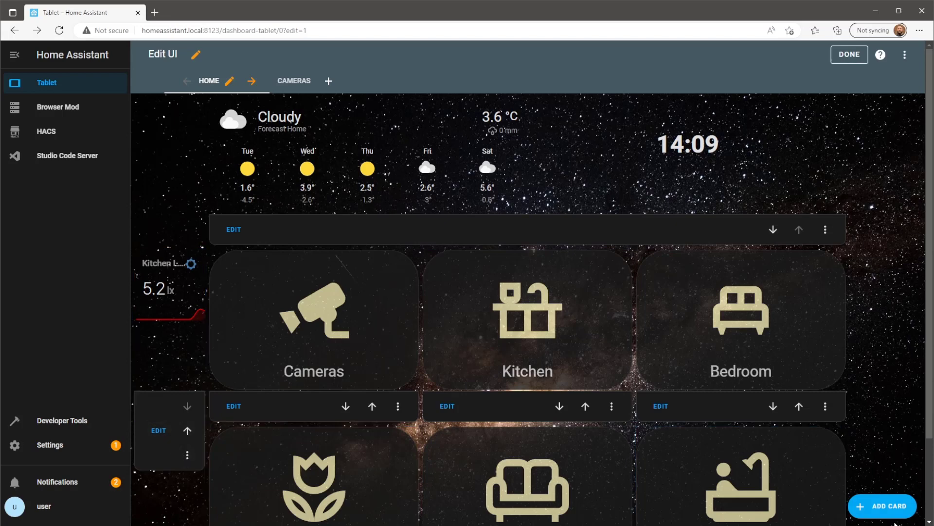
Add a Manual card with the Outside Temp mini-graph config at grid-area s2
{"action": "left_click", "coordinate": [890, 507]}
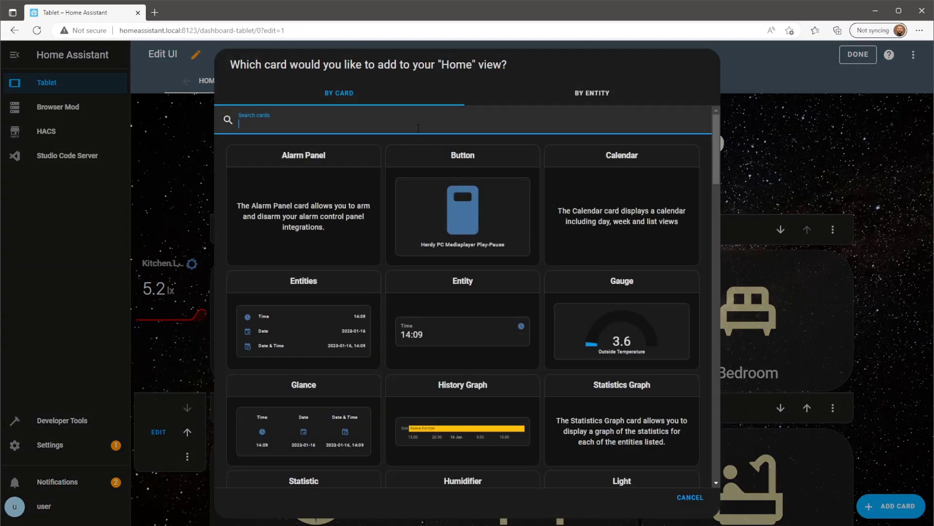
{"action": "type", "text": "man"}
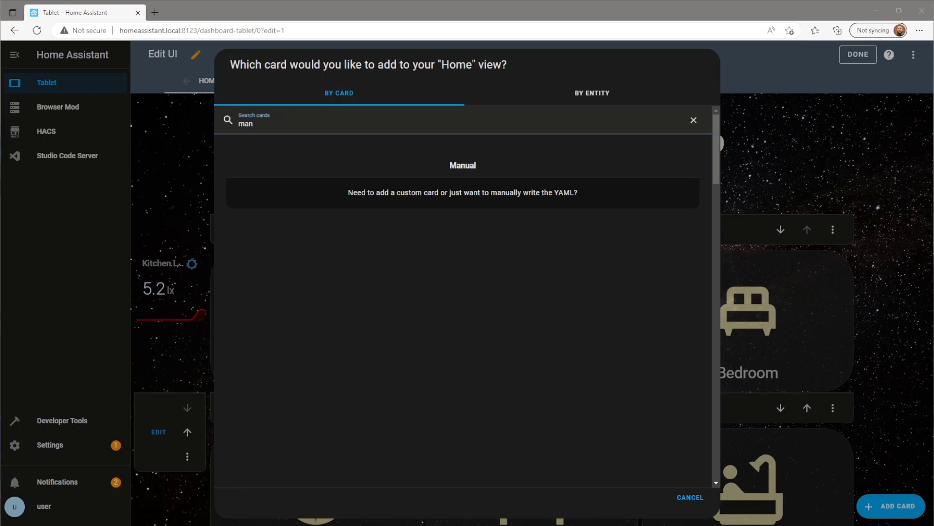
{"action": "left_click", "coordinate": [385, 194]}
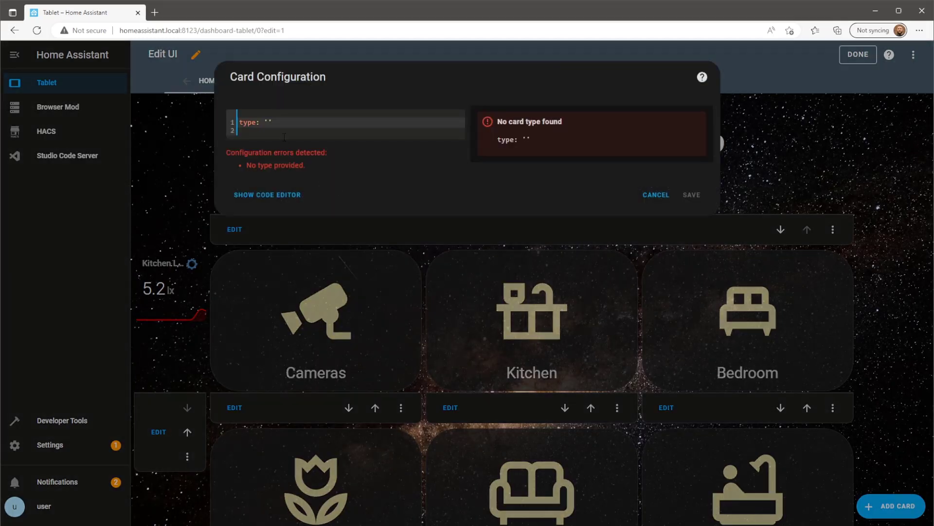
{"action": "left_click_drag", "start_coordinate": [285, 137], "coordinate": [209, 104]}
{"action": "type", "text": "type: custom:mini-graph-card entities:   - sensor.outside_temperature name: Outside Temp line_color: red card_mod:   style: |     ha-card       {background: transparent;        border-style: none; view_layout:   grid-area: s2"}
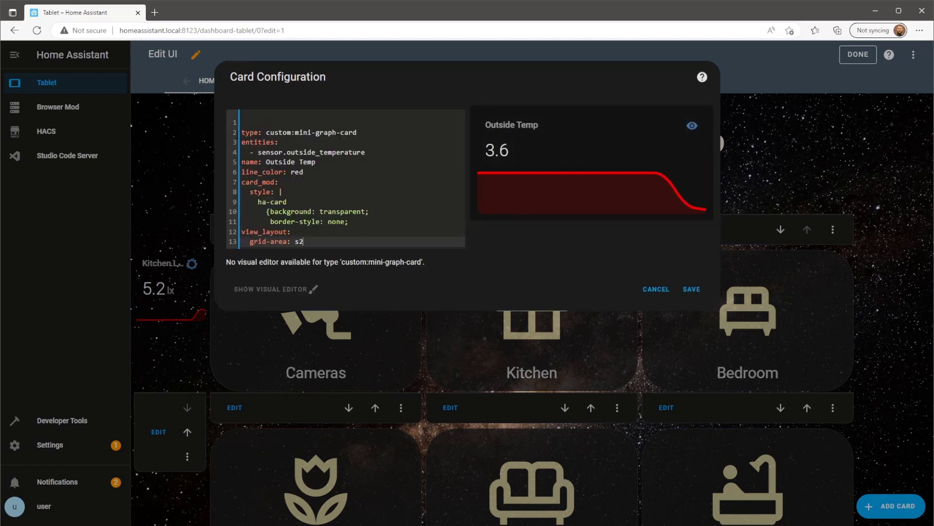
{"action": "left_click", "coordinate": [241, 132]}
{"action": "key", "text": "BackSpace"}
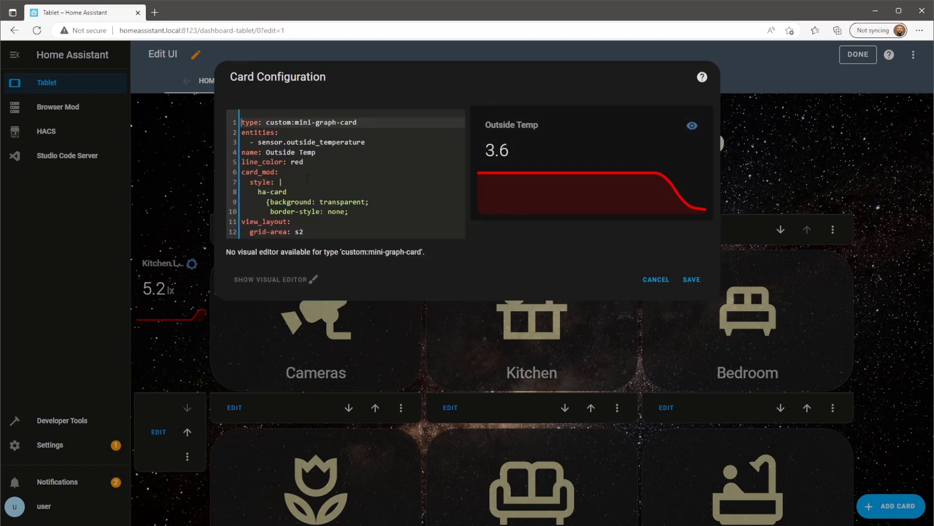
{"action": "left_click", "coordinate": [352, 231]}
{"action": "double_click", "coordinate": [319, 230]}
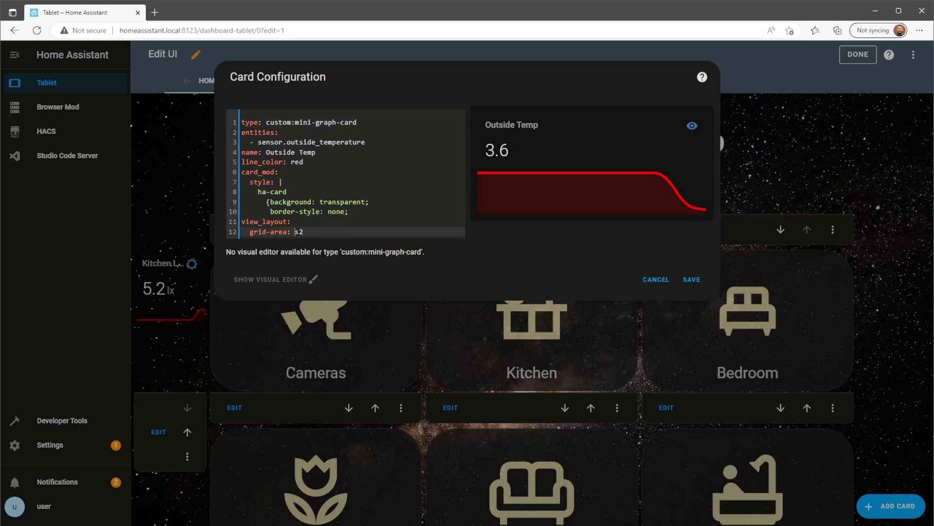
{"action": "left_click", "coordinate": [695, 286]}
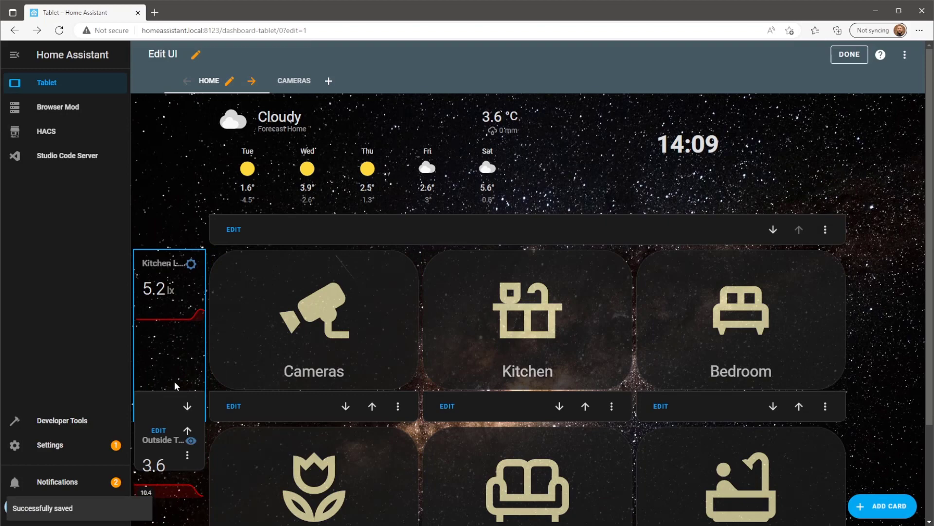
Leave edit mode, then re-enter Edit Dashboard from the three-dot menu
{"action": "left_click", "coordinate": [845, 59]}
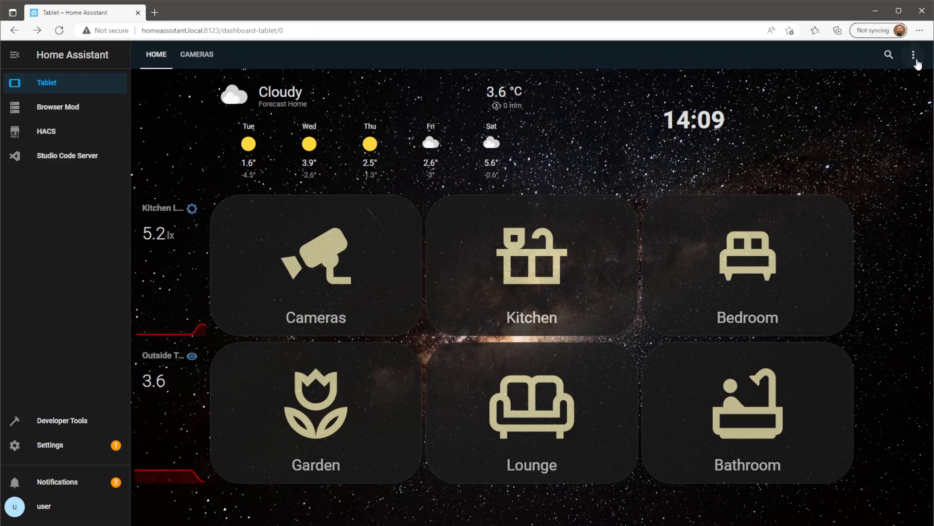
{"action": "left_click", "coordinate": [914, 57]}
{"action": "left_click", "coordinate": [916, 92]}
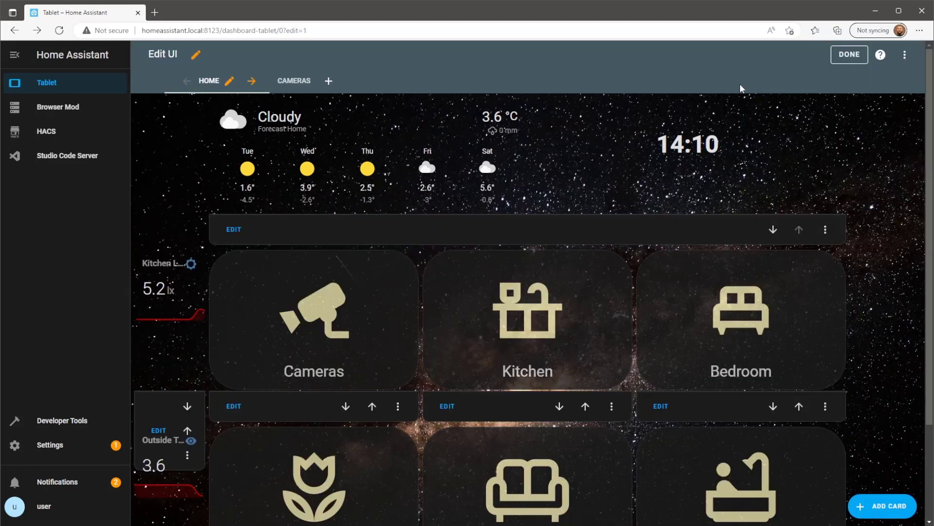
Insert new grid rows starting s2 and s4, renumbering the middle row to s3
{"action": "left_click", "coordinate": [229, 81]}
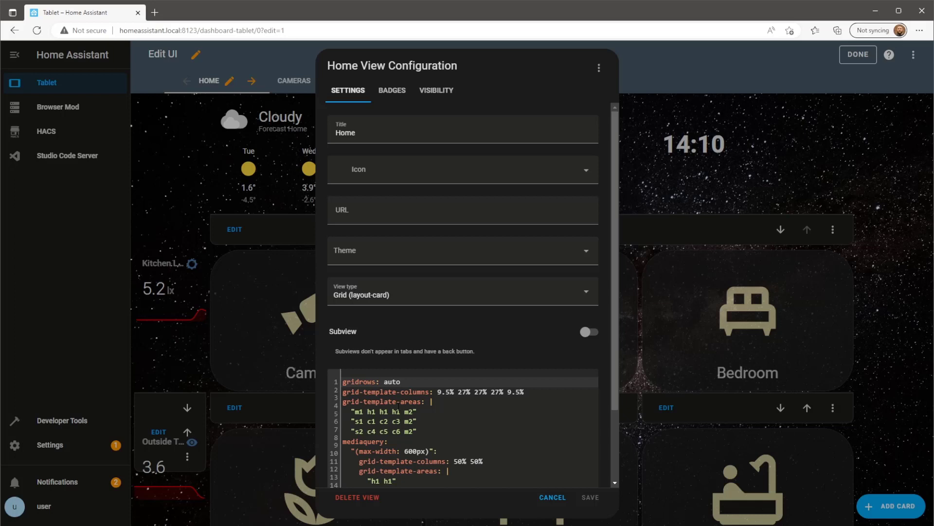
{"action": "left_click", "coordinate": [425, 428]}
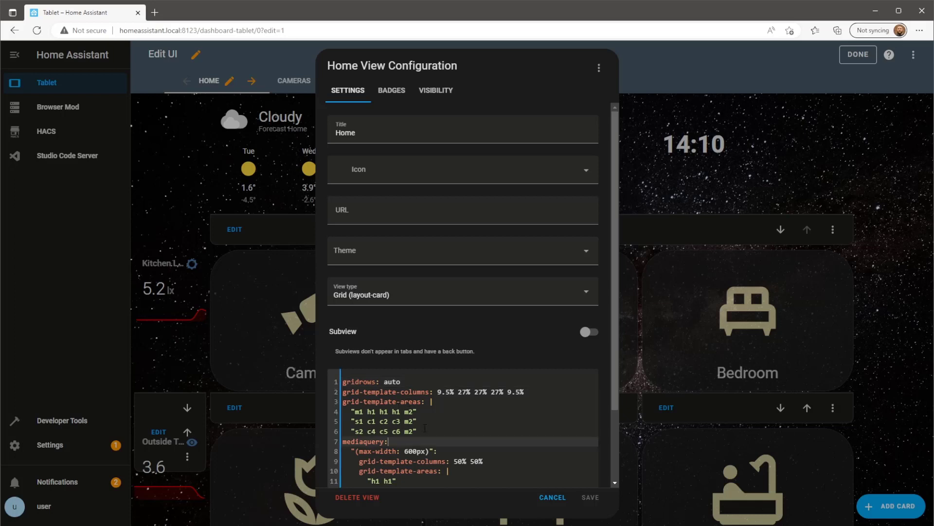
{"action": "left_click", "coordinate": [424, 421]}
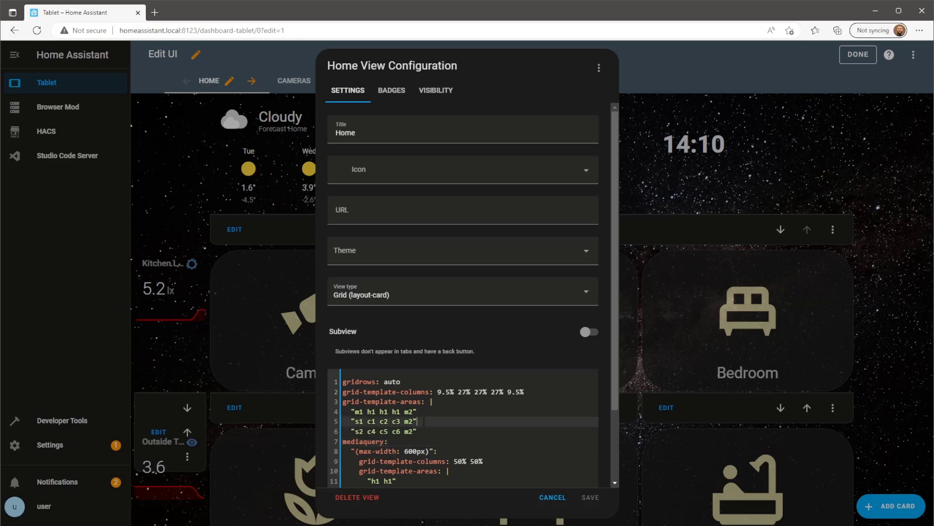
{"action": "key", "text": "Return"}
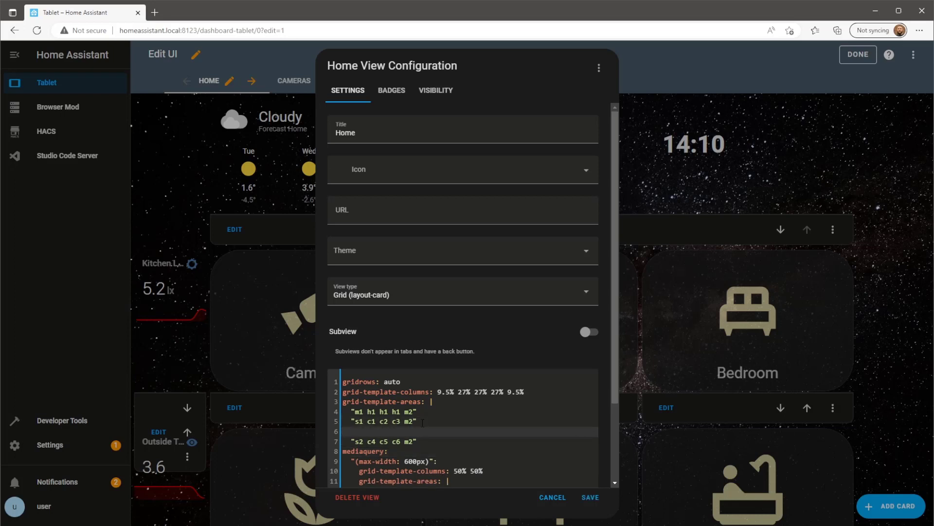
{"action": "type", "text": "\"s2"}
{"action": "key", "text": "Down"}
{"action": "key", "text": "BackSpace"}
{"action": "type", "text": "3"}
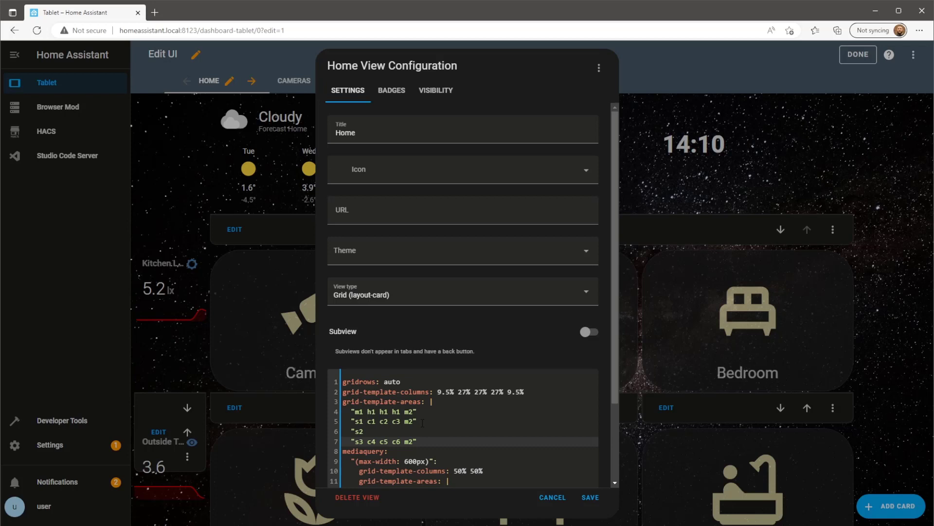
{"action": "key", "text": "End"}
{"action": "key", "text": "Return"}
{"action": "type", "text": "\""}
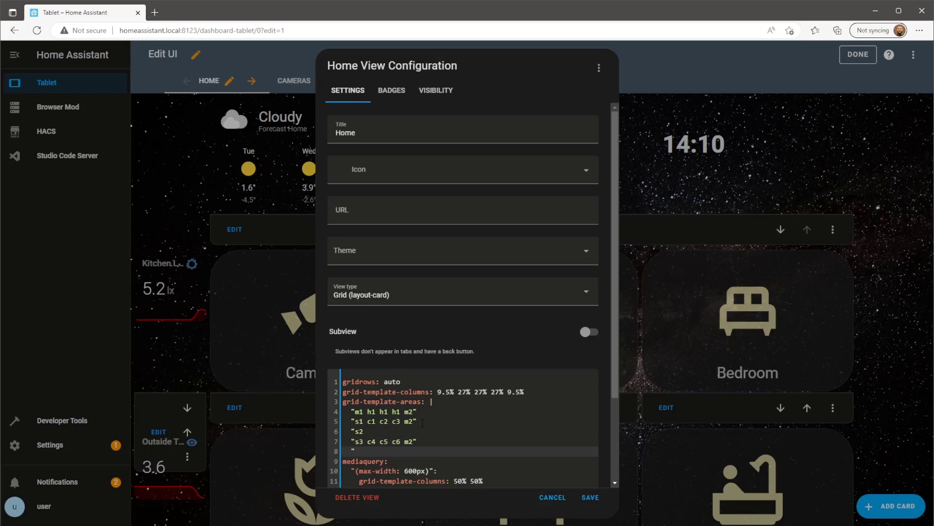
{"action": "type", "text": "s4"}
Complete the rows as "s2 c1 c2 c3 m2" and "s4 c4 c5 c6 m2"
{"action": "key", "text": "Up"}
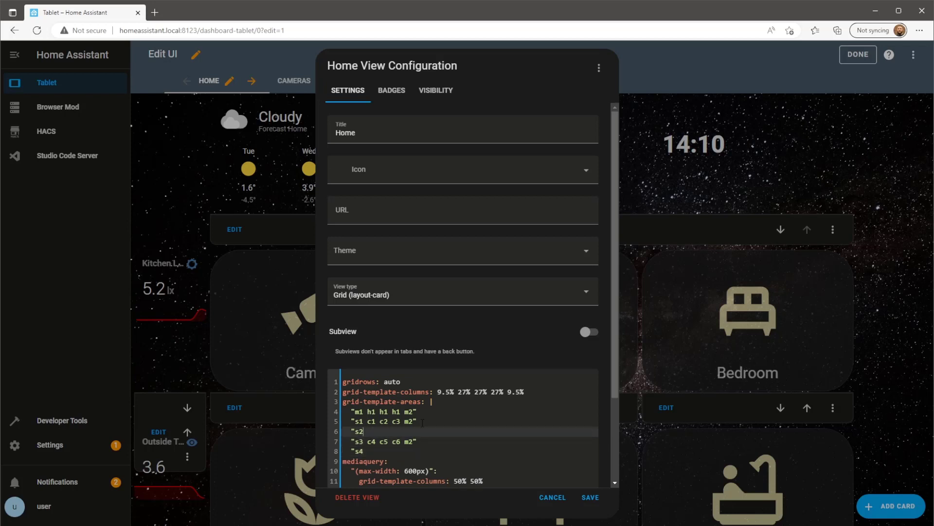
{"action": "left_click", "coordinate": [371, 433]}
{"action": "type", "text": "c1 c2 c3 m2"}
{"action": "key", "text": "Down"}
{"action": "key", "text": "Down"}
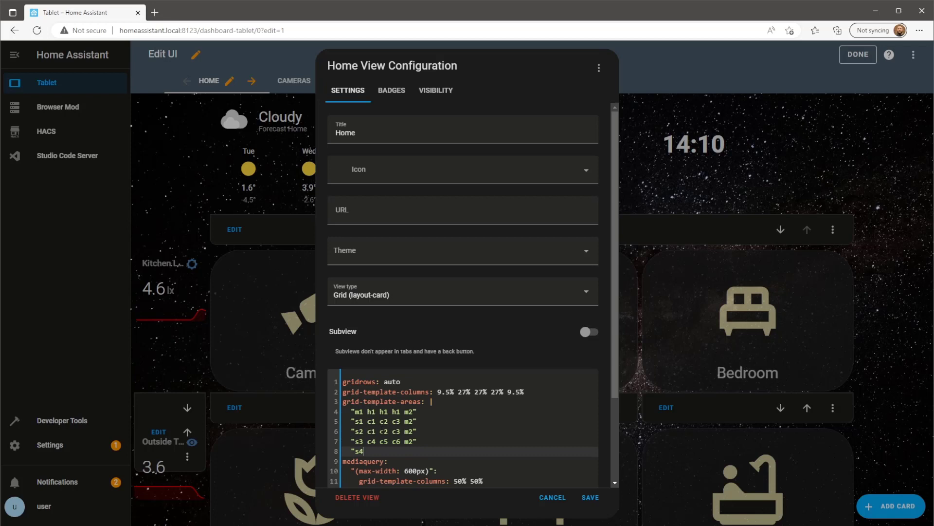
{"action": "type", "text": "c4 c5 c6 m2"}
Save the layout and add a Manual card with the GPU Temp mini-graph config at grid-area s3
{"action": "left_click", "coordinate": [604, 497]}
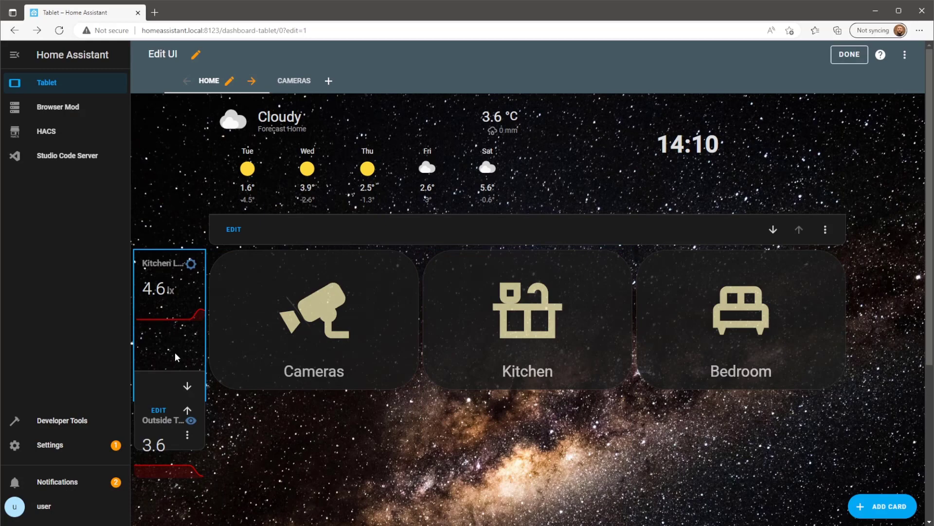
{"action": "scroll", "coordinate": [779, 292], "scroll_direction": "down", "scroll_amount": 1}
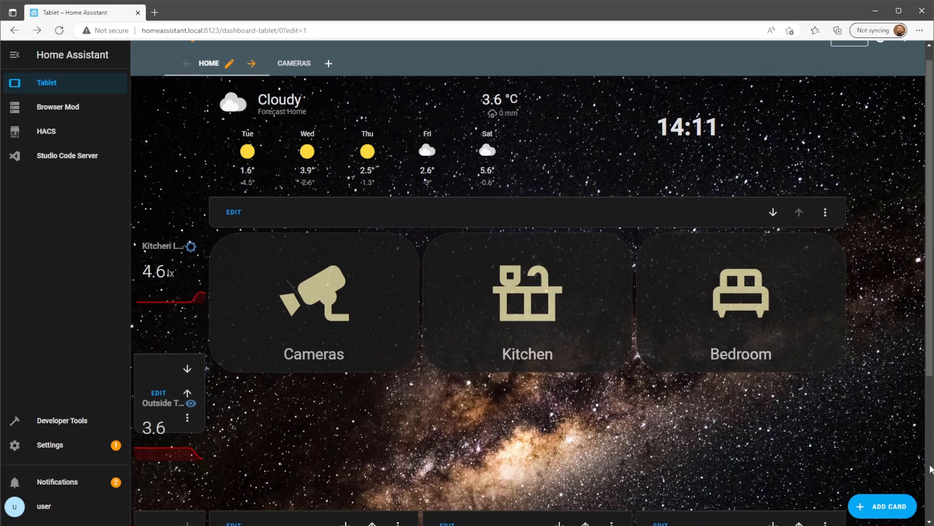
{"action": "left_click", "coordinate": [909, 508]}
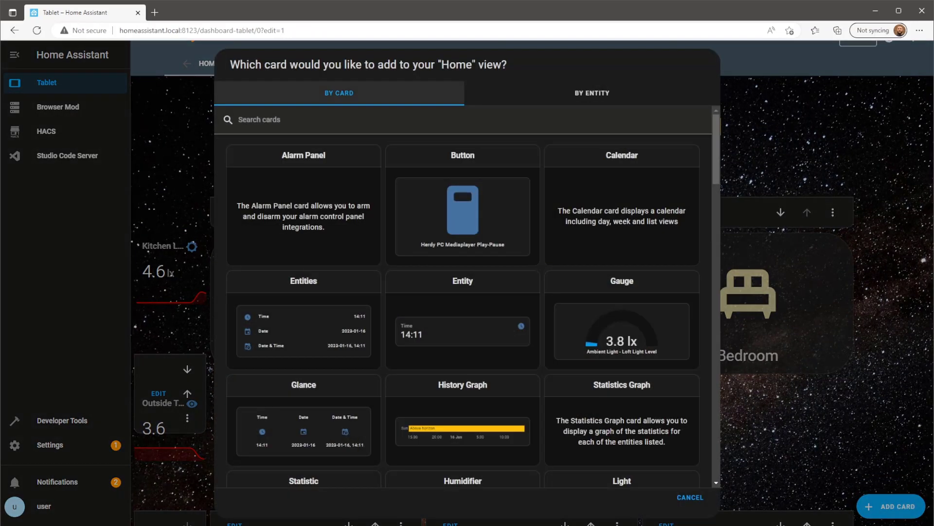
{"action": "left_click", "coordinate": [425, 122]}
{"action": "type", "text": "man"}
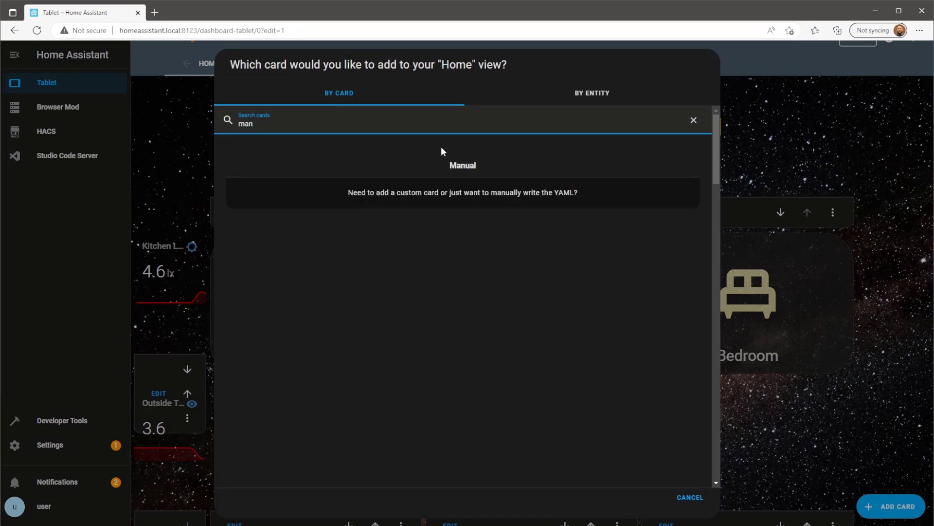
{"action": "left_click", "coordinate": [455, 171]}
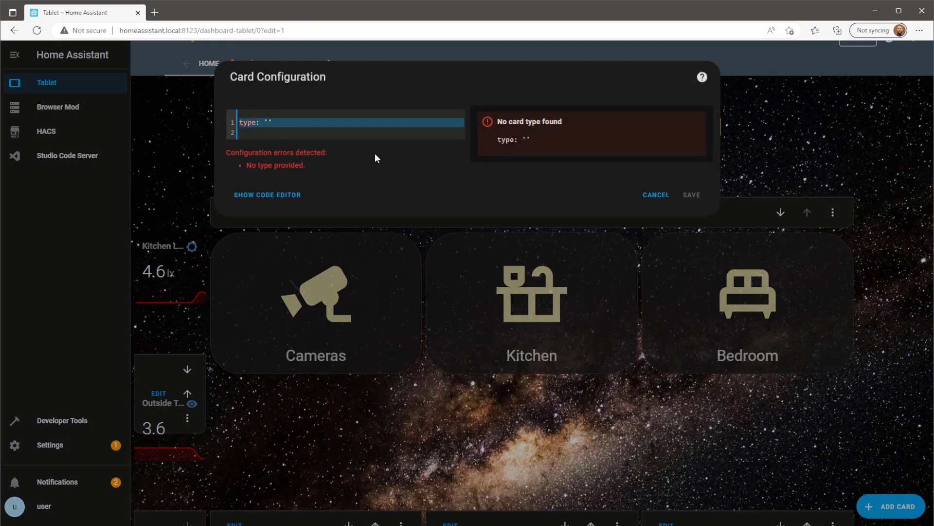
{"action": "type", "text": "type: custom:mini-graph-card entities:   - sensor.gpu_temp_temperature name: GPU Temp line_color: red card_mod:   style: |     ha-card       {background: transparent;        border-style: none; view_layout:   grid-area: s3"}
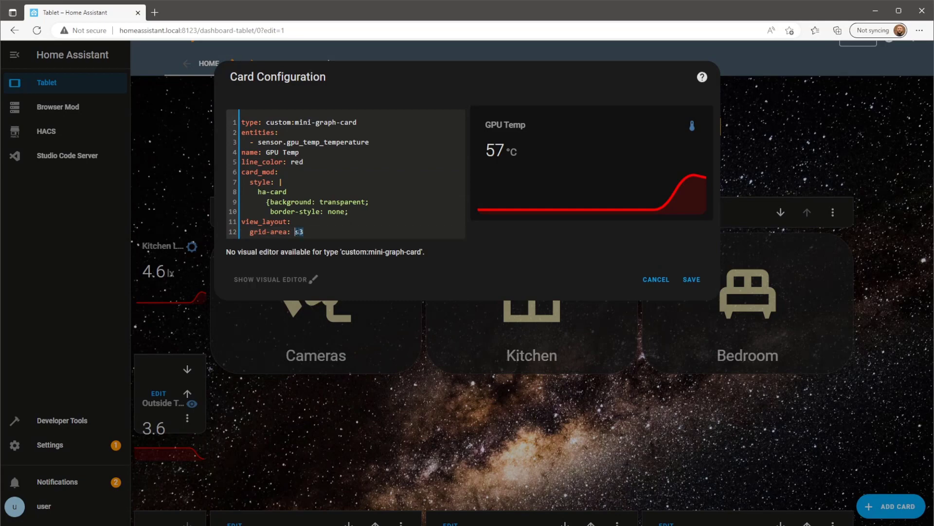
{"action": "left_click", "coordinate": [690, 283]}
{"action": "scroll", "coordinate": [330, 349], "scroll_direction": "down", "scroll_amount": 4}
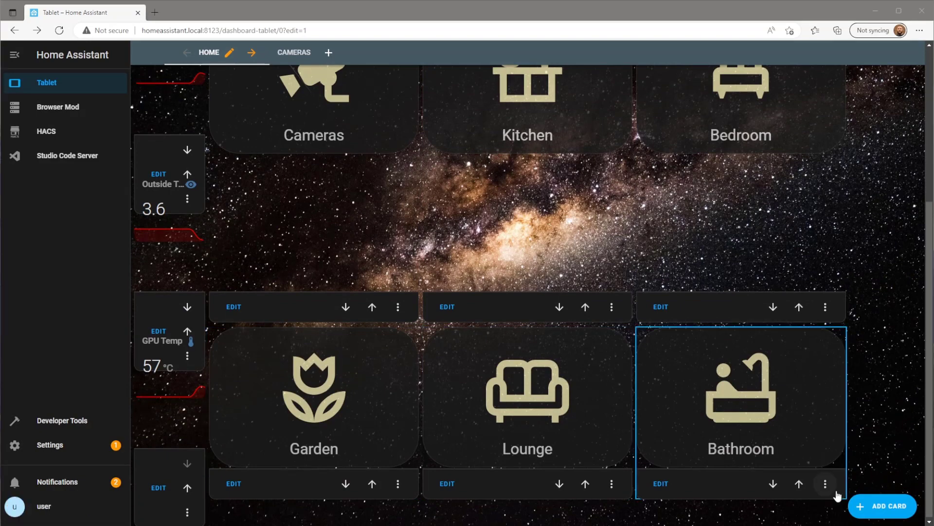
Add a Manual card with the transparent, borderless Loft Temp mini-graph config at grid-area s4
{"action": "left_click", "coordinate": [876, 506]}
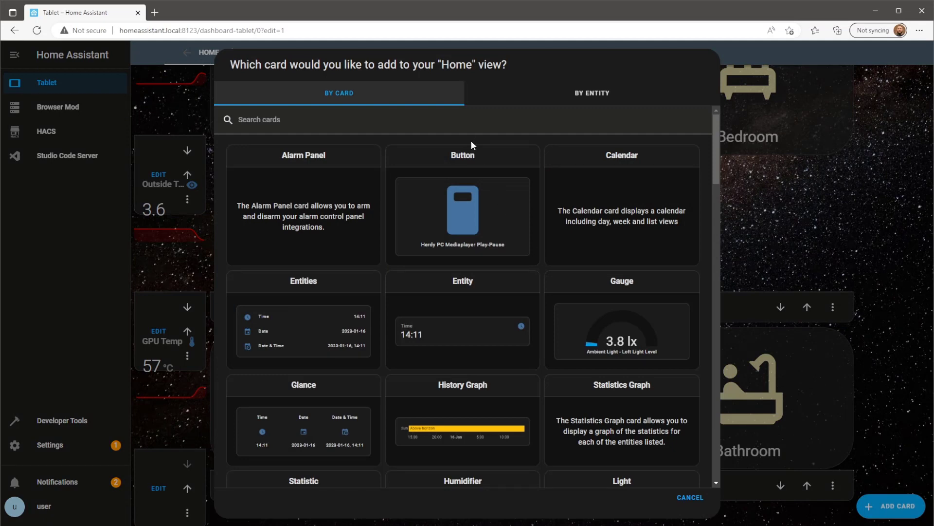
{"action": "left_click", "coordinate": [467, 127]}
{"action": "type", "text": "man"}
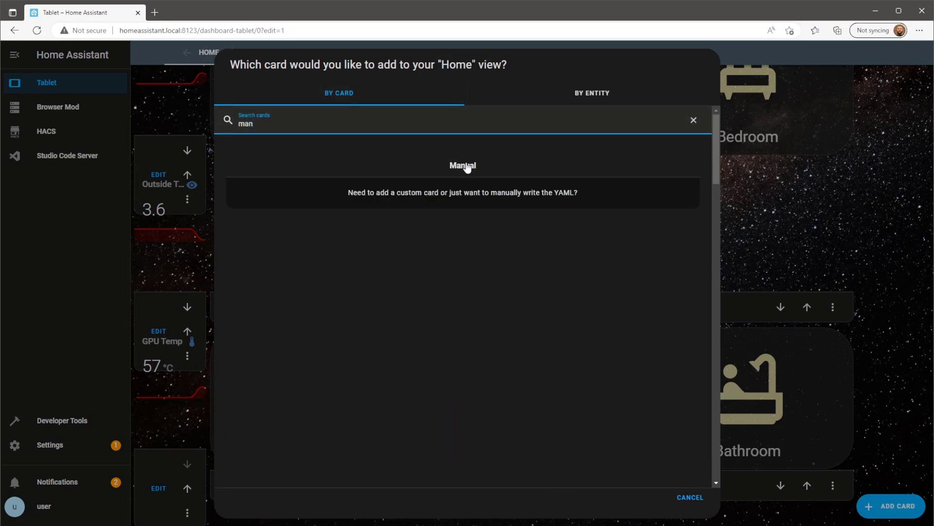
{"action": "left_click", "coordinate": [464, 181]}
{"action": "key", "text": "ctrl+a"}
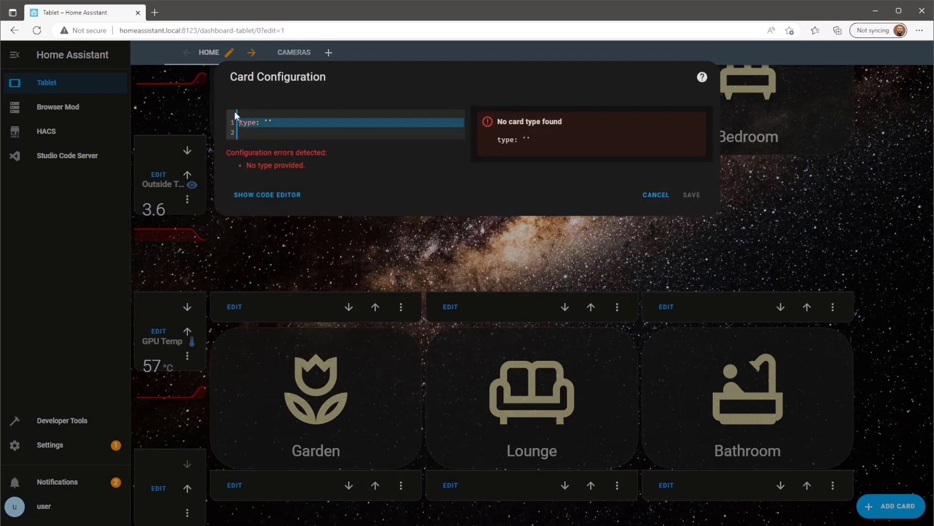
{"action": "type", "text": "type: custom:mini-graph-card entities:   - sensor.temperature_loft name: Loft Temp line_color: red card_mod:   style: |     ha-card       {background: transparent;        border-style: none; view_layout:   grid-area: s4"}
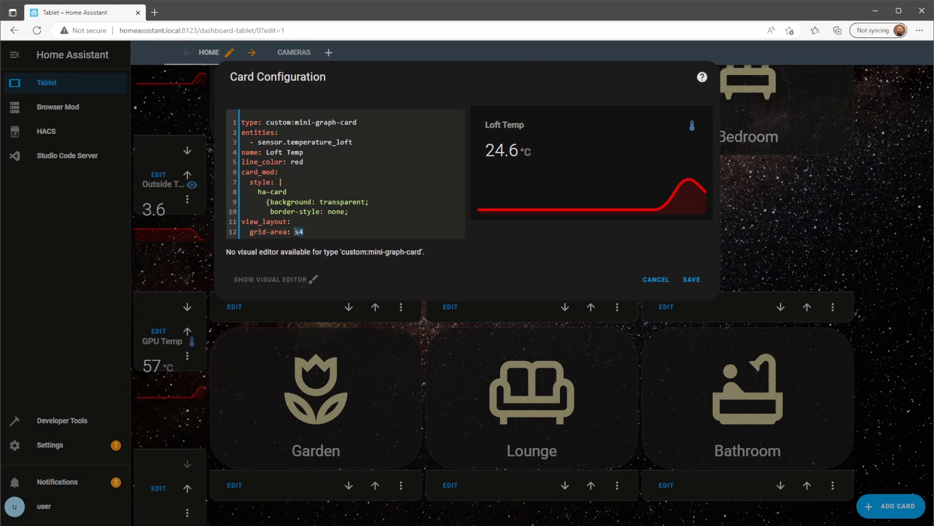
{"action": "double_click", "coordinate": [299, 232]}
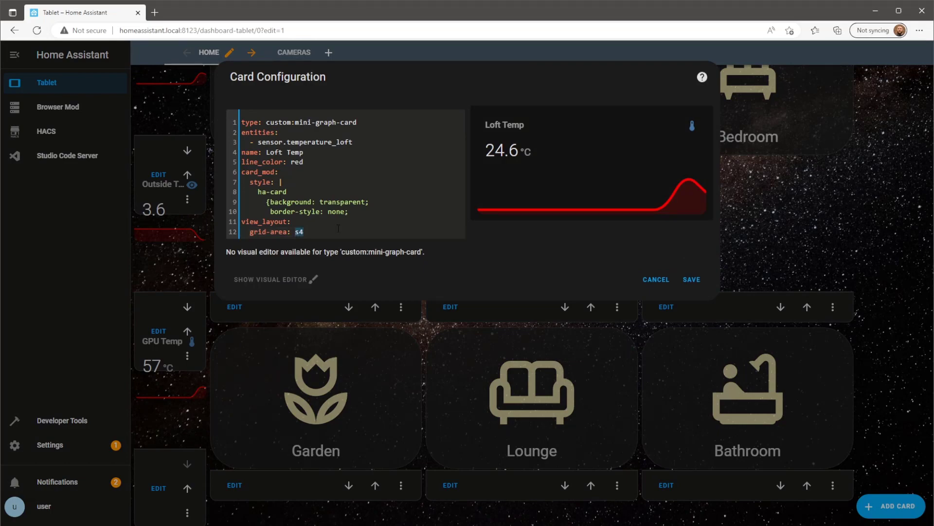
{"action": "left_click", "coordinate": [695, 279]}
{"action": "scroll", "coordinate": [778, 194], "scroll_direction": "up", "scroll_amount": 5}
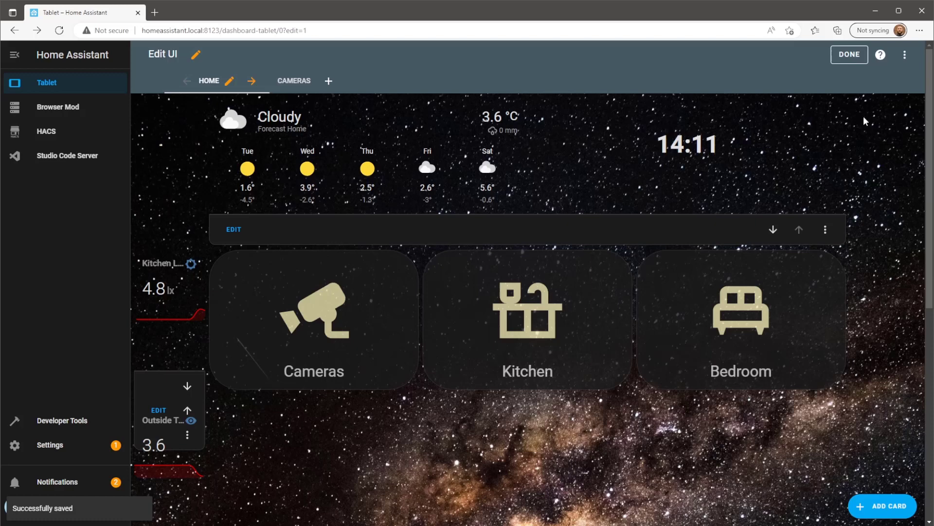
Exit edit mode to view the four sidebar graphs, then open the three-dot menu
{"action": "left_click", "coordinate": [856, 55]}
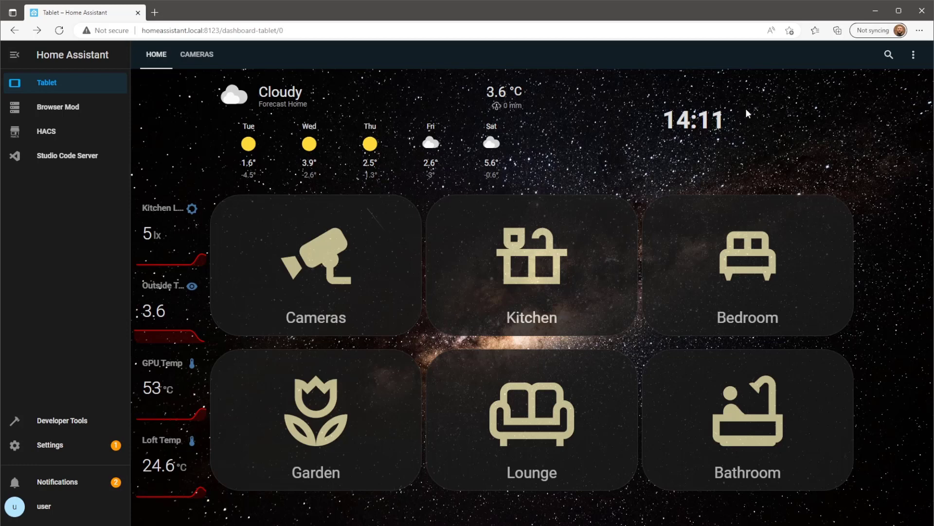
{"action": "left_click", "coordinate": [913, 55]}
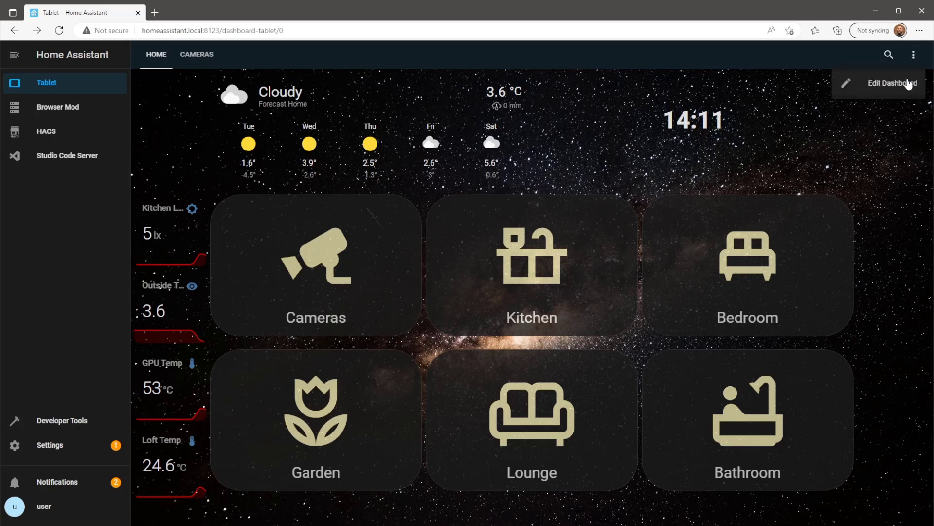
Set the Home view grid columns to 13.5% 27% 27% 27% 5.5%, save, and exit edit mode
{"action": "left_click", "coordinate": [901, 83]}
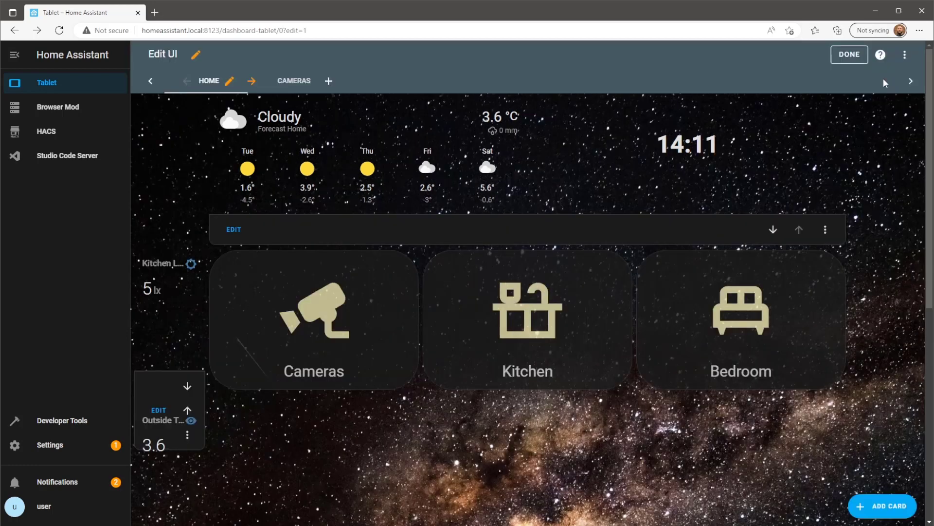
{"action": "left_click", "coordinate": [228, 81]}
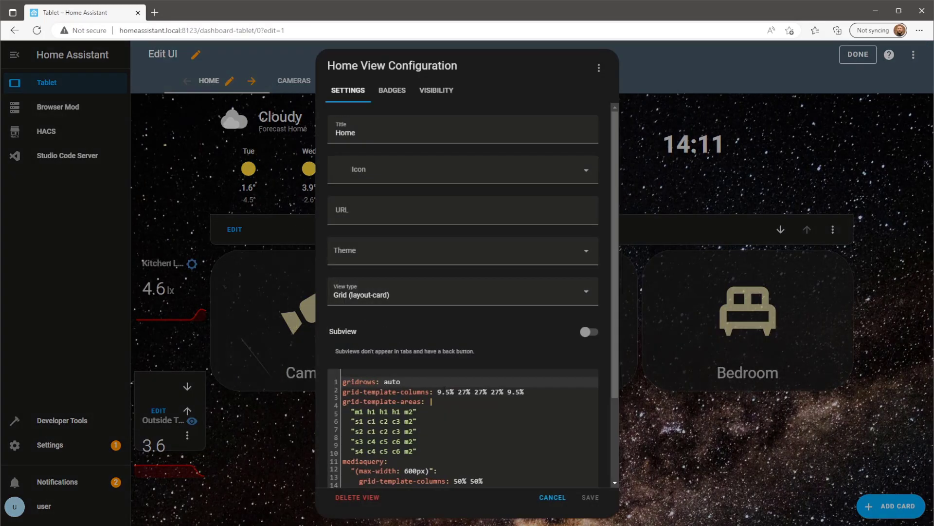
{"action": "left_click", "coordinate": [440, 392]}
{"action": "key", "text": "BackSpace"}
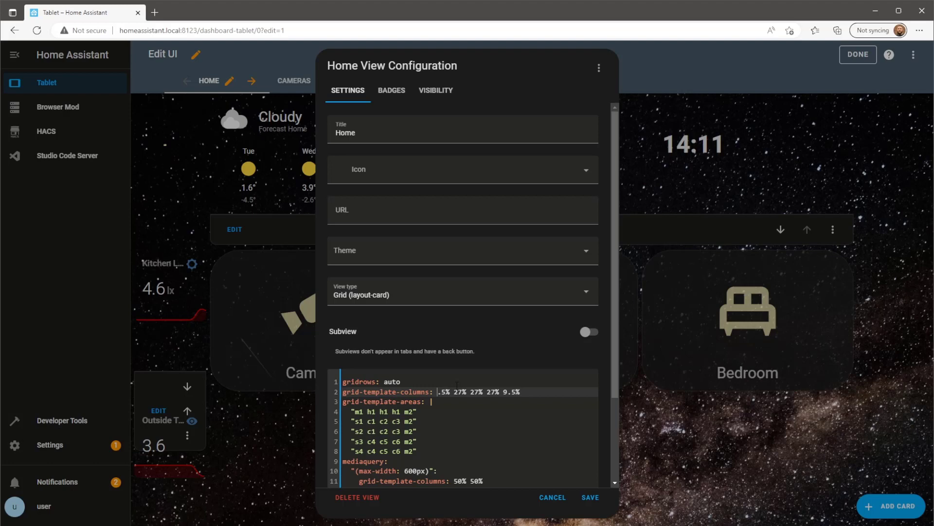
{"action": "type", "text": "13"}
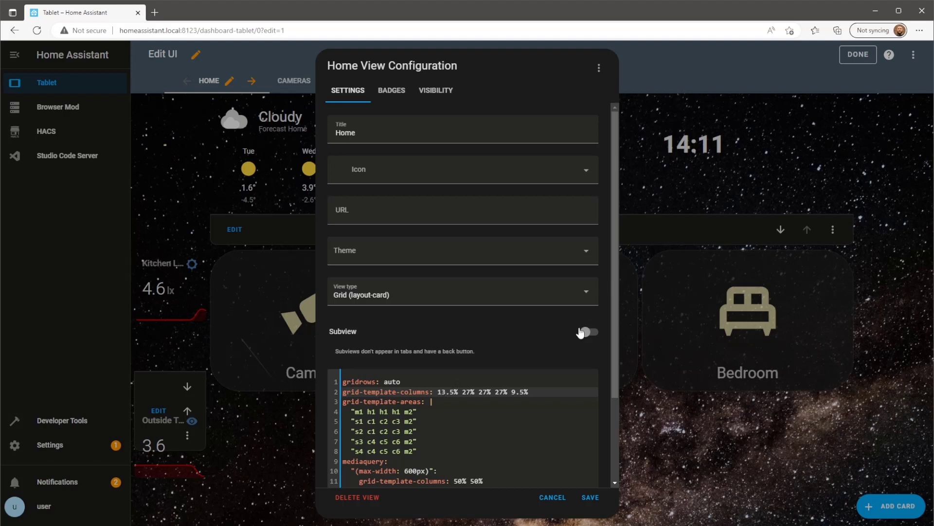
{"action": "left_click", "coordinate": [515, 393]}
{"action": "key", "text": "BackSpace"}
{"action": "type", "text": "5"}
{"action": "left_click", "coordinate": [590, 498]}
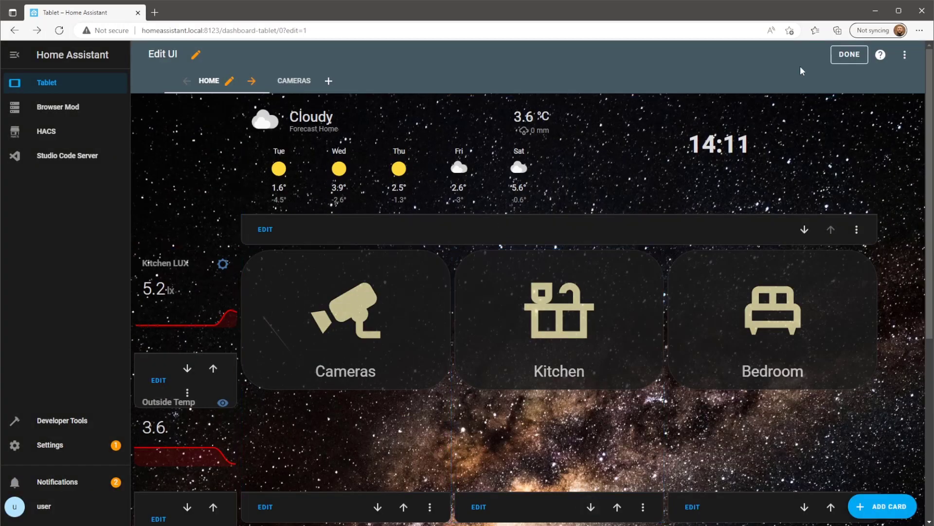
{"action": "left_click", "coordinate": [833, 56]}
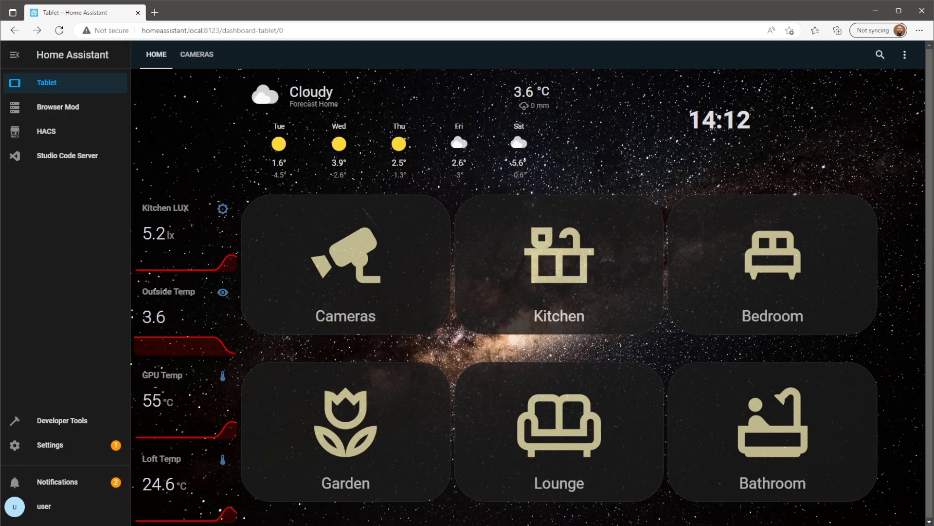
Insert 's1 s2' and 's3 s4' rows after 'h1 h1' in the Home view's 600px media query and save
{"action": "left_click", "coordinate": [905, 56]}
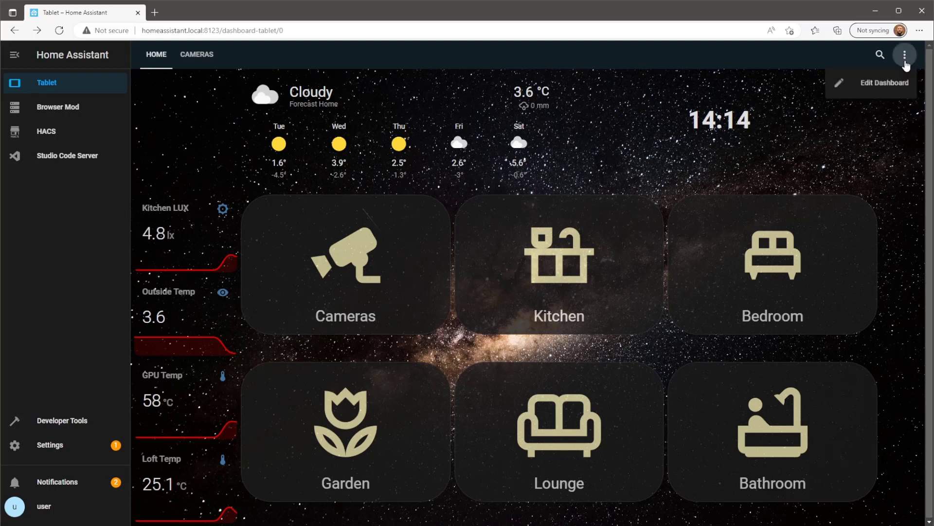
{"action": "left_click", "coordinate": [883, 93]}
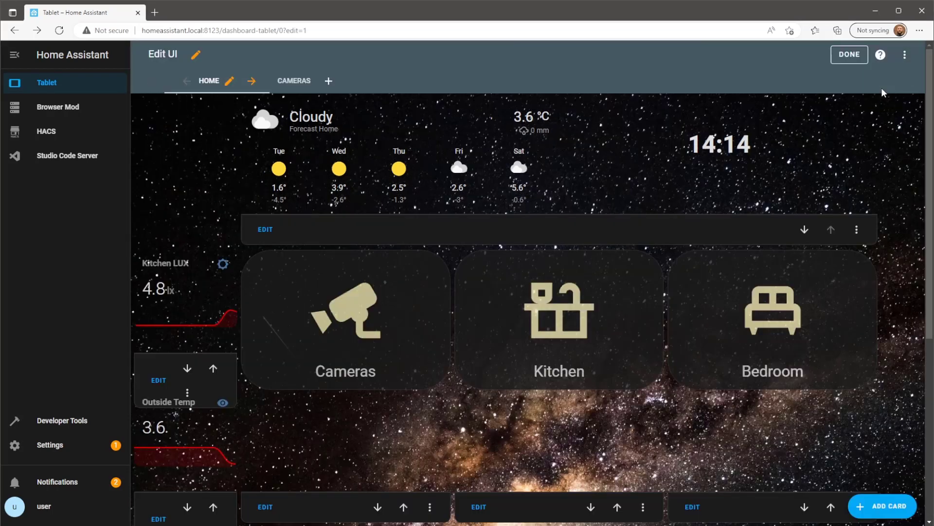
{"action": "left_click", "coordinate": [229, 81]}
{"action": "scroll", "coordinate": [376, 354], "scroll_direction": "down", "scroll_amount": 2}
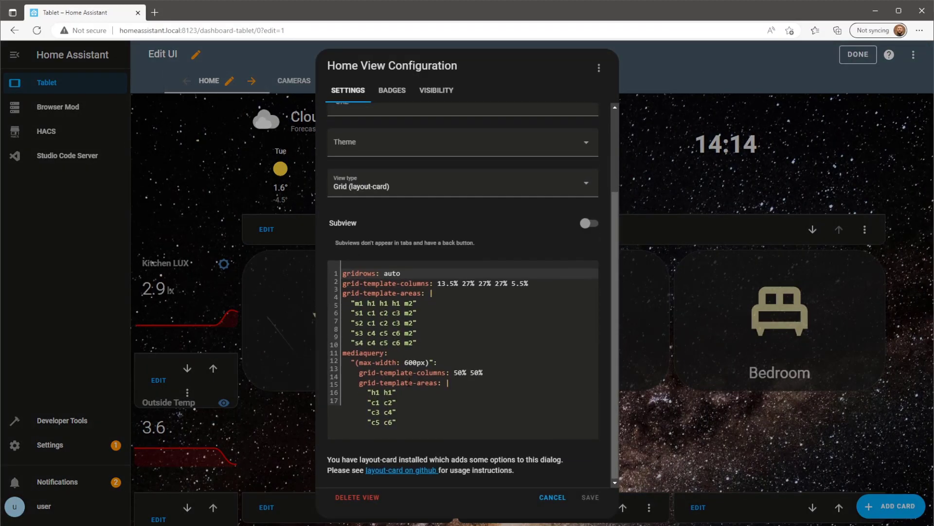
{"action": "left_click", "coordinate": [402, 392]}
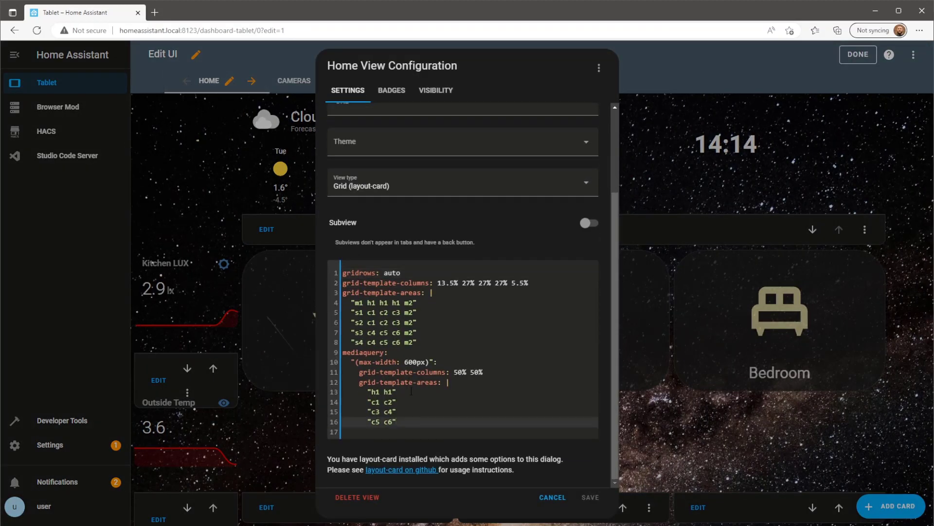
{"action": "left_click", "coordinate": [411, 392]}
{"action": "key", "text": "Return"}
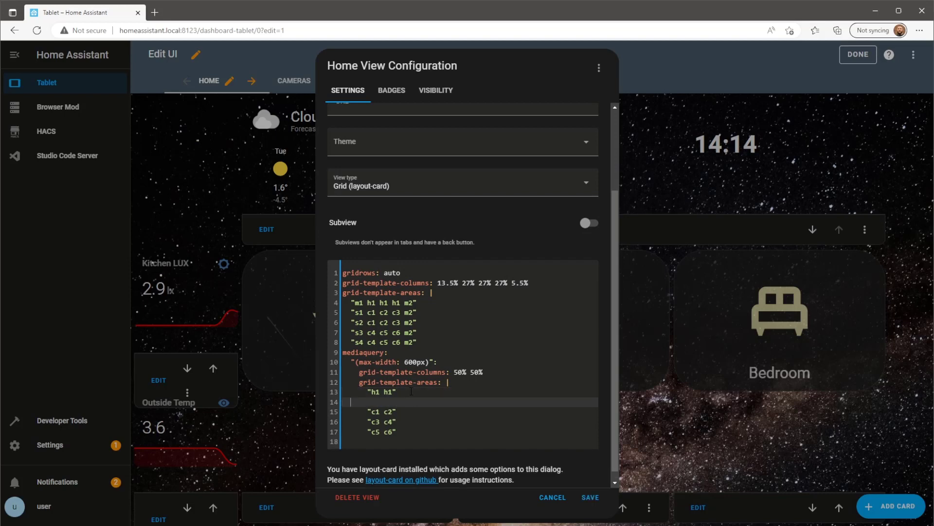
{"action": "type", "text": "\"s1 s2\""}
{"action": "key", "text": "Return"}
{"action": "type", "text": "\""}
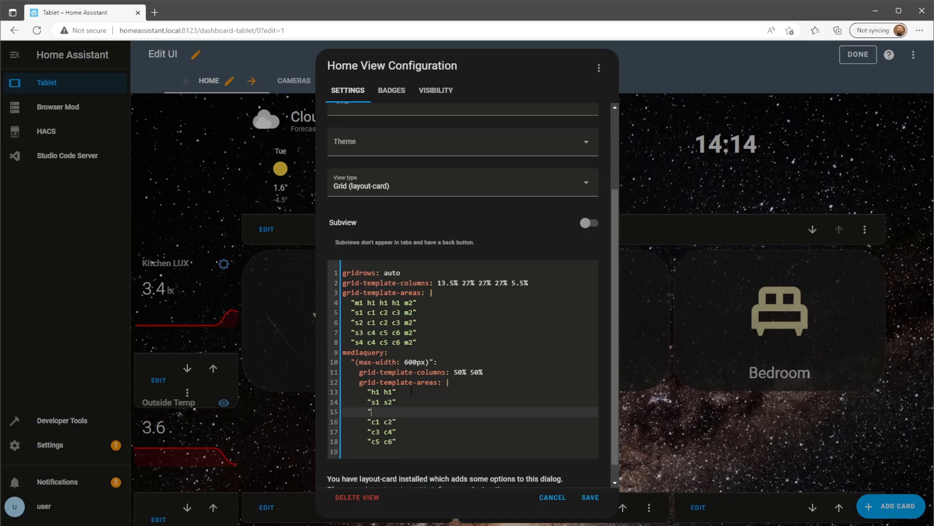
{"action": "type", "text": "s3 s4"}
{"action": "left_click", "coordinate": [589, 498]}
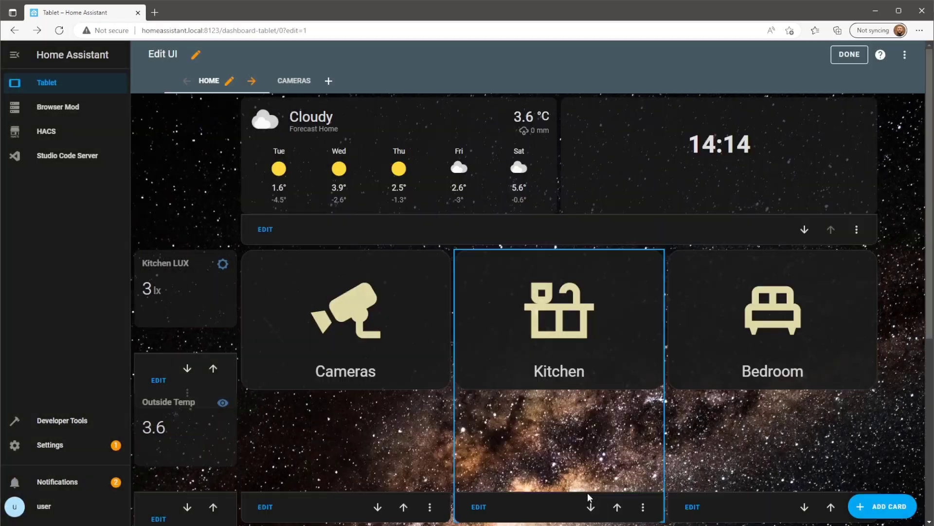
Leave edit mode, then refresh the phone dashboard and scroll to see graphs stacked above the room buttons
{"action": "left_click", "coordinate": [843, 52]}
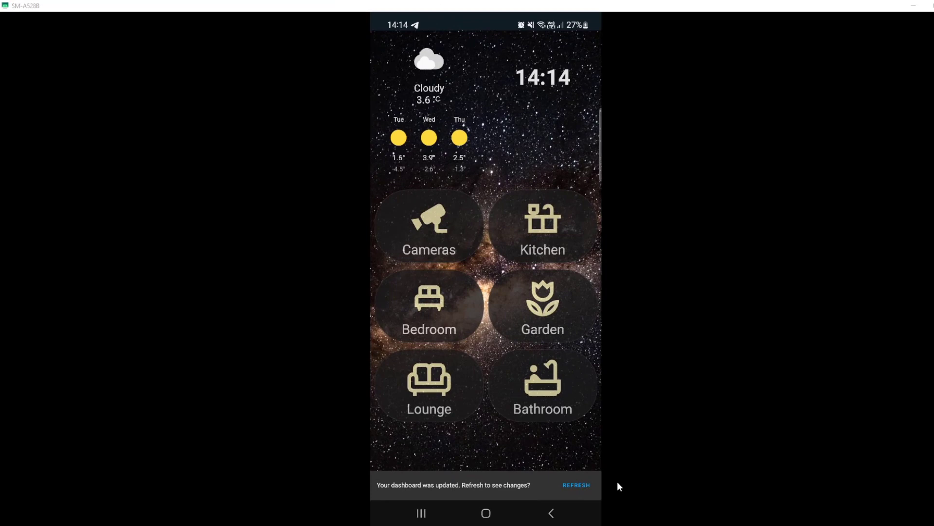
{"action": "left_click", "coordinate": [580, 485]}
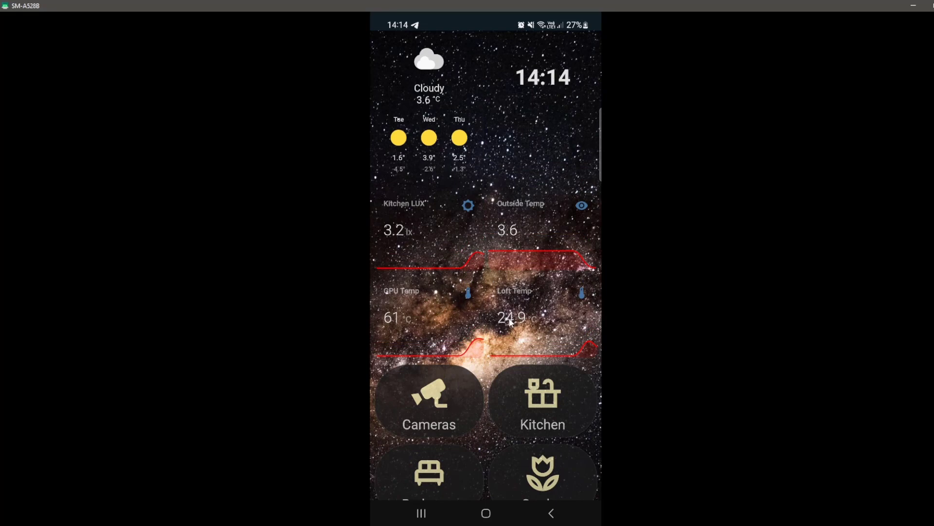
{"action": "scroll", "coordinate": [510, 320], "scroll_direction": "down", "scroll_amount": 3}
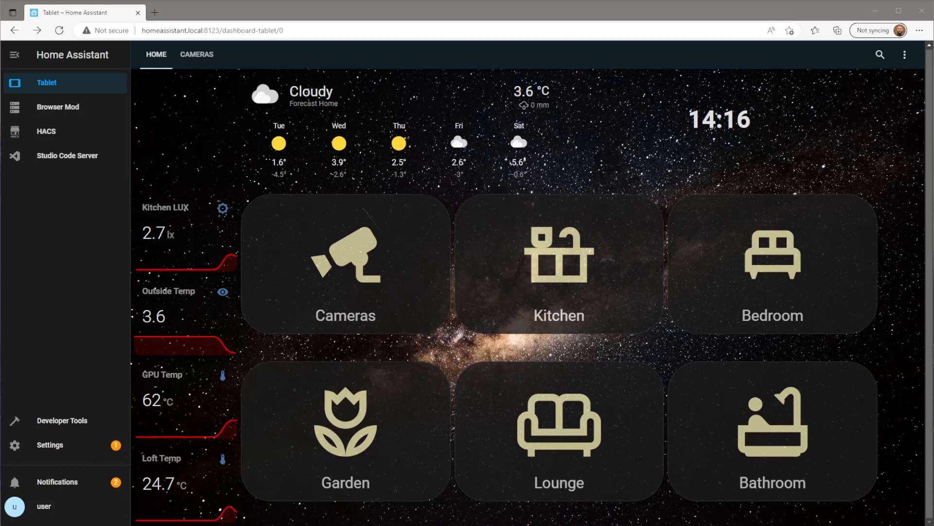
Replace Kitchen LUX's 'background: transparent' with 'opacity: 80%', copy that line, and save the card
{"action": "left_click", "coordinate": [905, 55]}
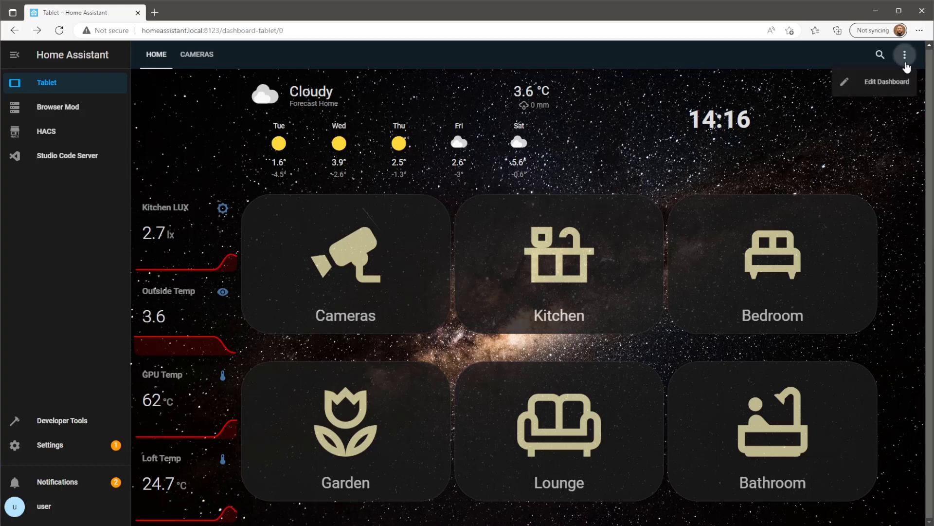
{"action": "left_click", "coordinate": [891, 92]}
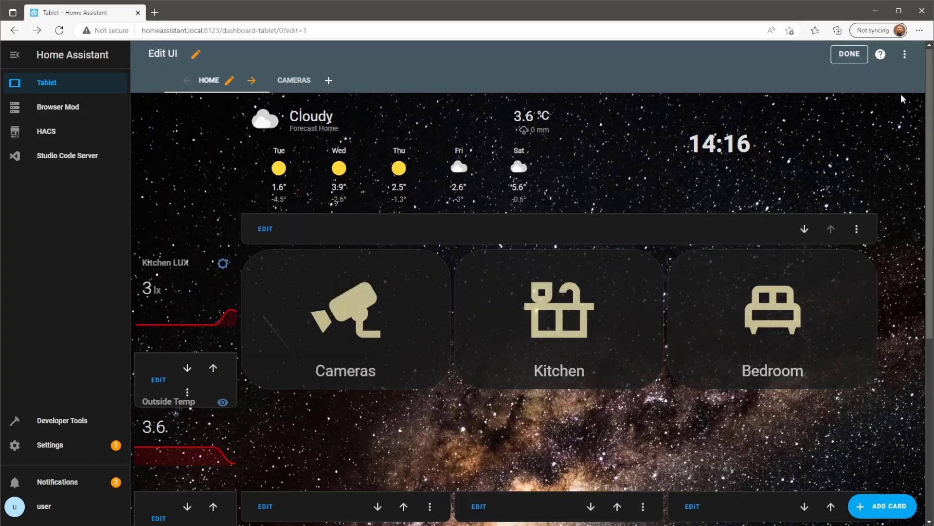
{"action": "left_click", "coordinate": [157, 380]}
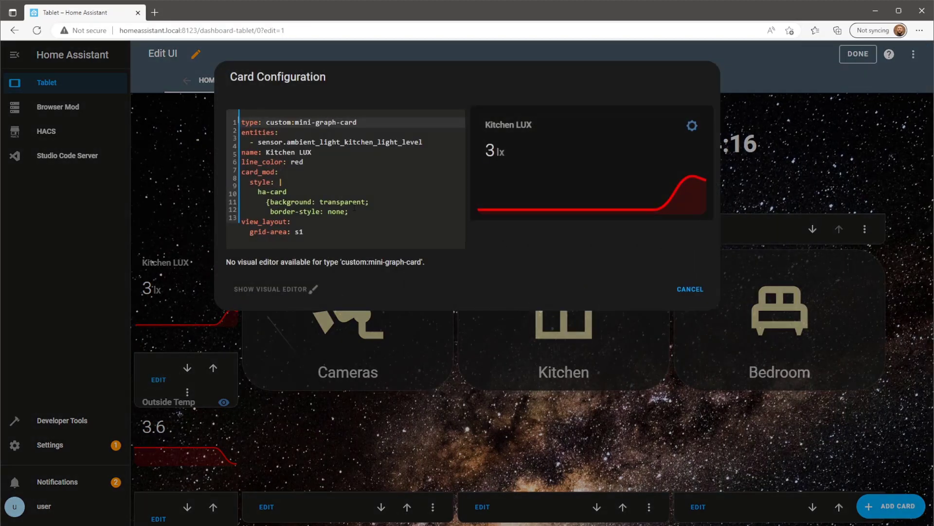
{"action": "left_click_drag", "start_coordinate": [366, 202], "coordinate": [269, 202]}
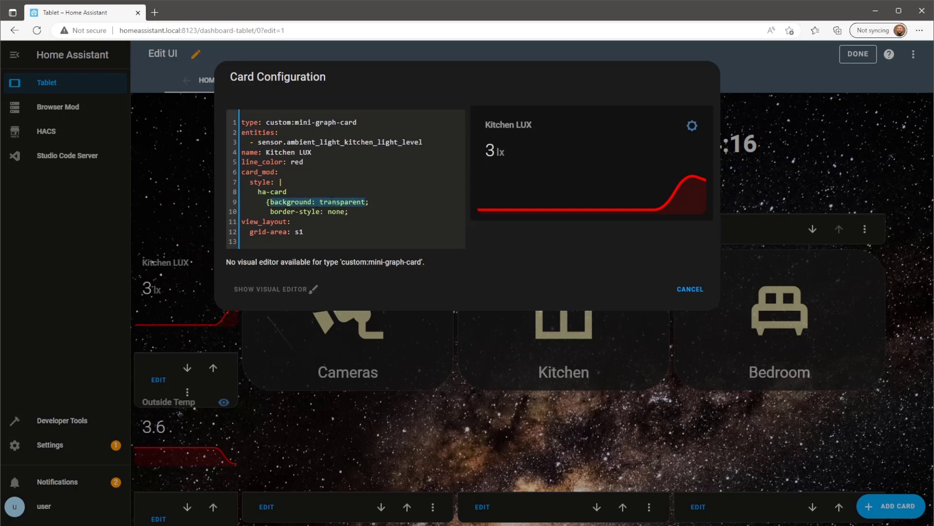
{"action": "type", "text": "opacity"}
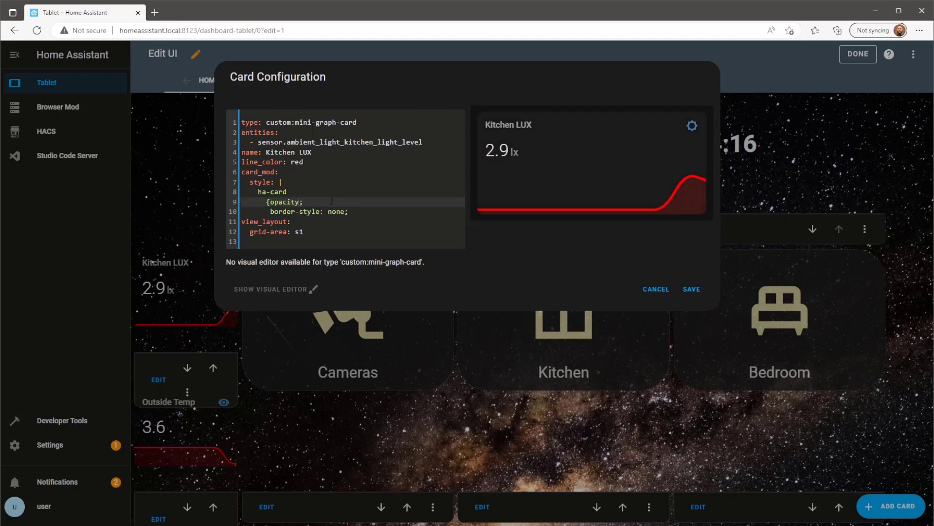
{"action": "type", "text": ": 80%"}
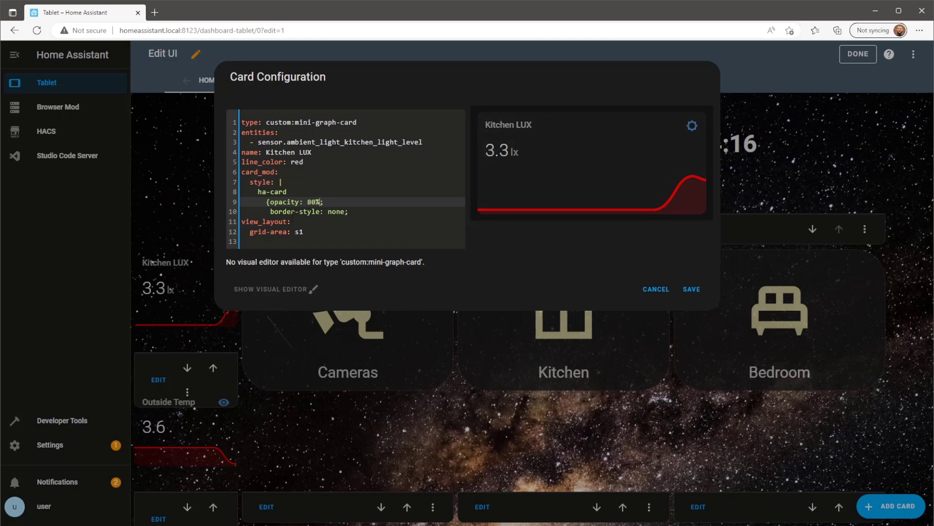
{"action": "key", "text": "shift+Home"}
{"action": "key", "text": "ctrl+c"}
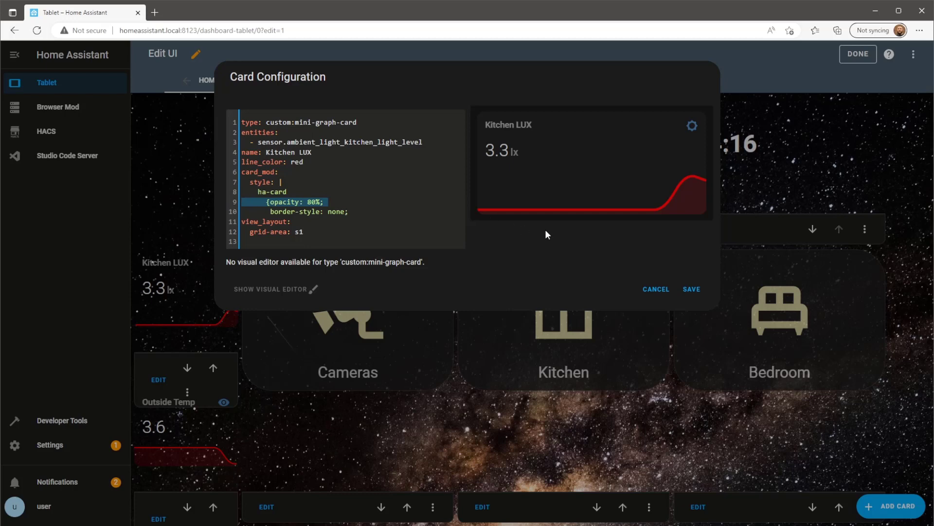
{"action": "left_click", "coordinate": [686, 289]}
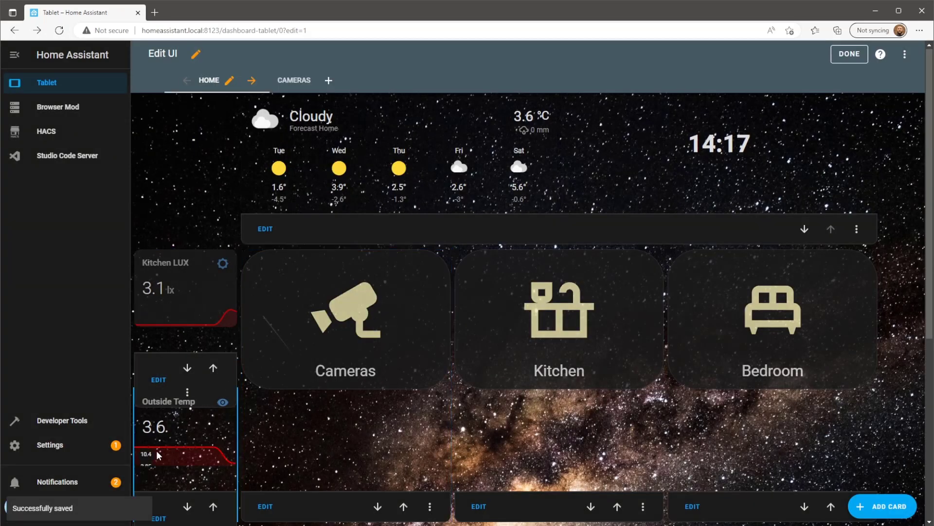
Paste 'opacity: 80%' over the transparent background line in the Outside Temp and GPU Temp cards, saving each
{"action": "scroll", "coordinate": [157, 450], "scroll_direction": "down", "scroll_amount": 5}
{"action": "left_click", "coordinate": [153, 229]}
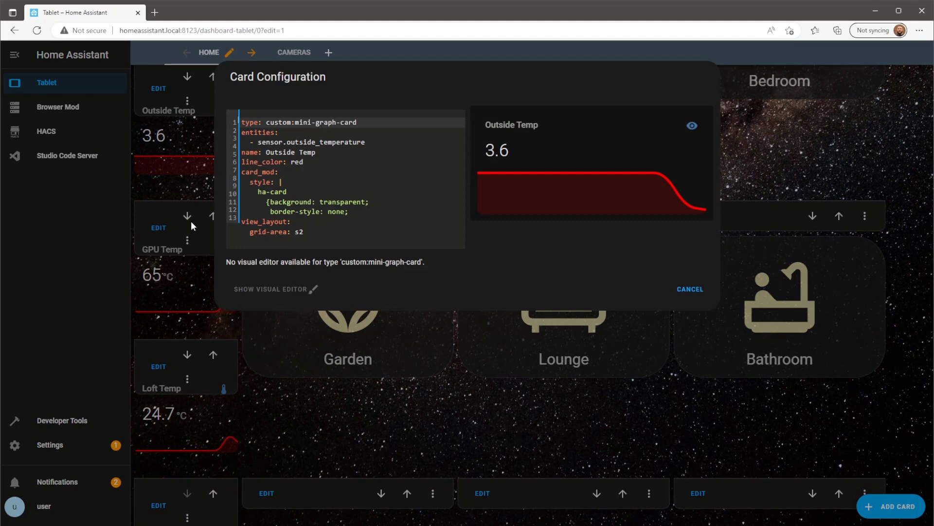
{"action": "left_click_drag", "start_coordinate": [374, 202], "coordinate": [242, 201]}
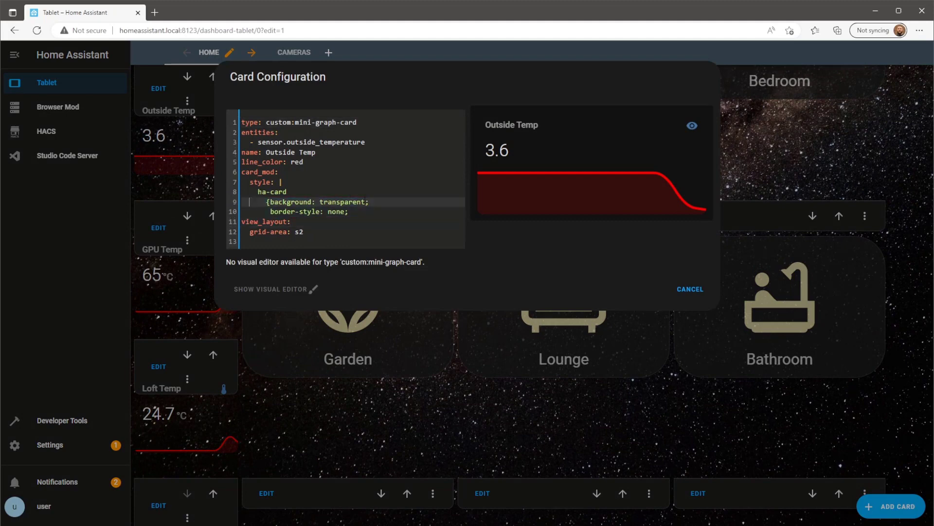
{"action": "key", "text": "ctrl+v"}
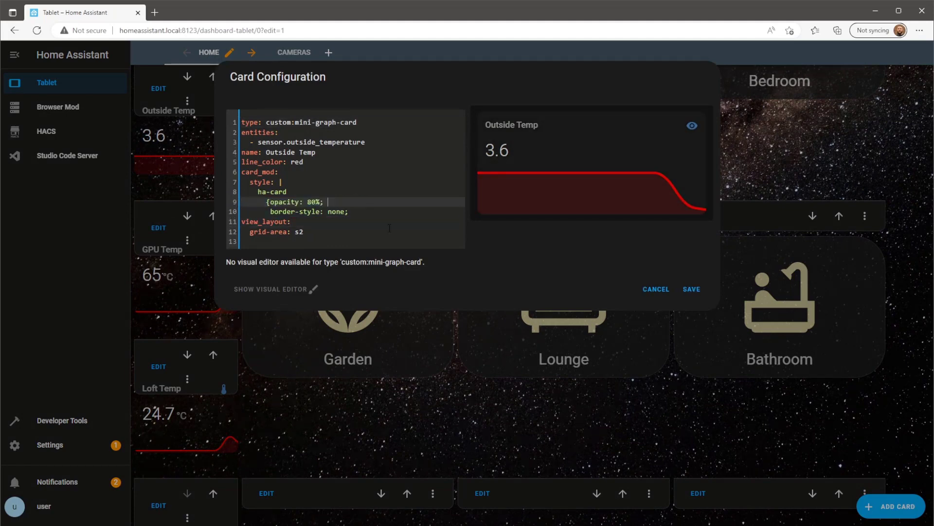
{"action": "left_click", "coordinate": [686, 291]}
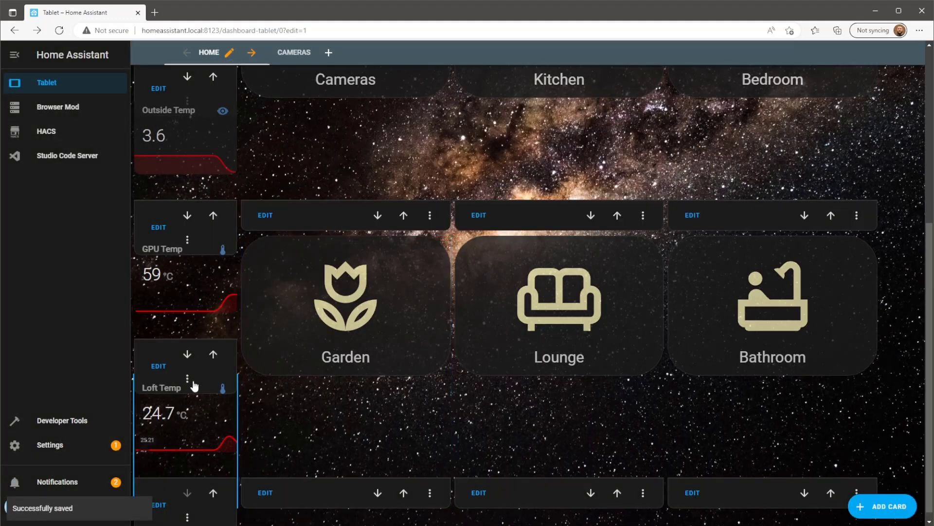
{"action": "left_click", "coordinate": [161, 369]}
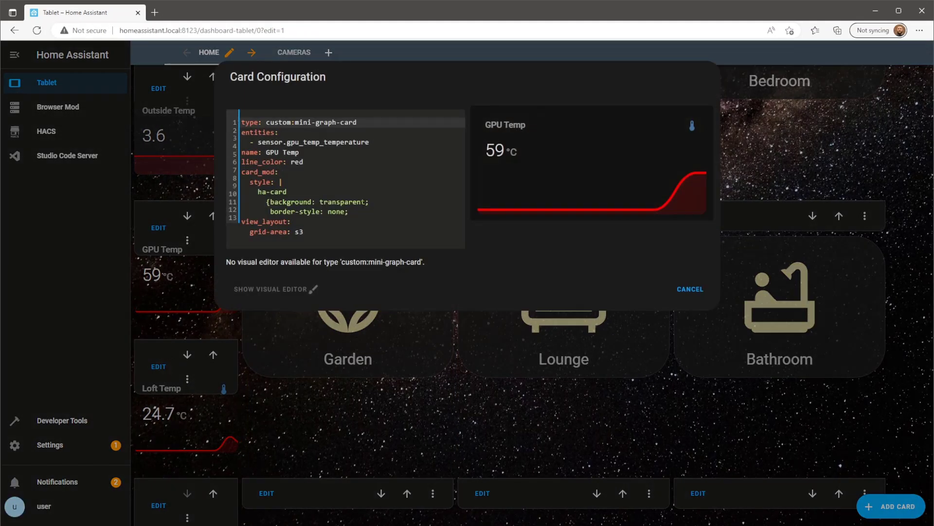
{"action": "left_click_drag", "start_coordinate": [373, 201], "coordinate": [241, 202]}
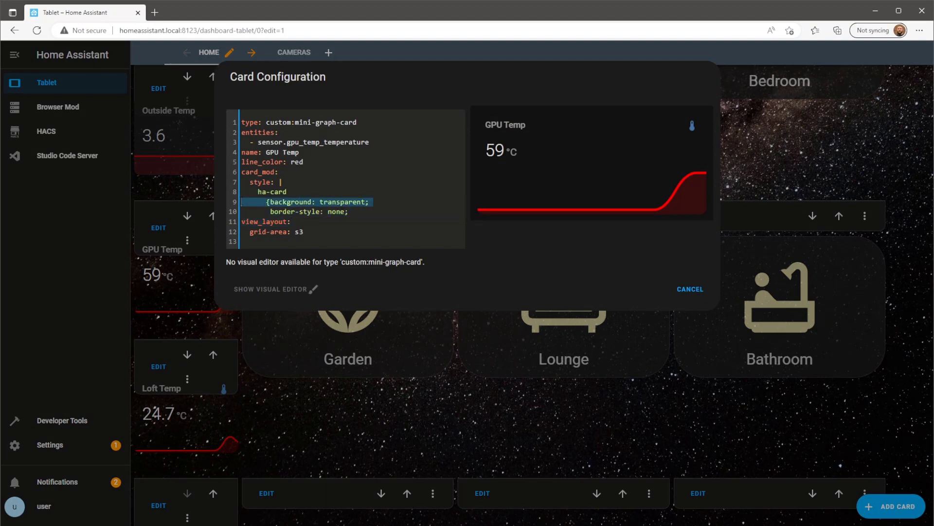
{"action": "key", "text": "ctrl+v"}
{"action": "left_click", "coordinate": [686, 289]}
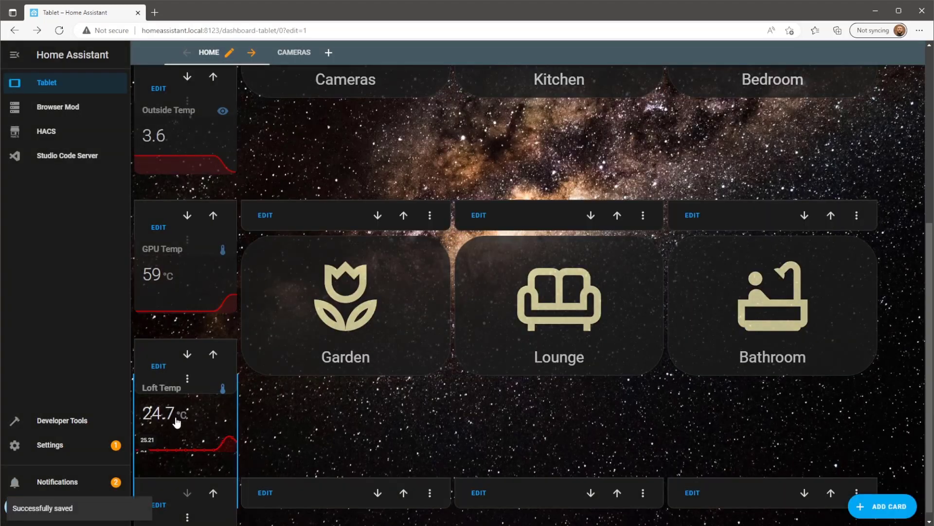
Give the Loft Temp card 'opacity: 80%' in place of its transparent background and finish editing
{"action": "left_click", "coordinate": [158, 504]}
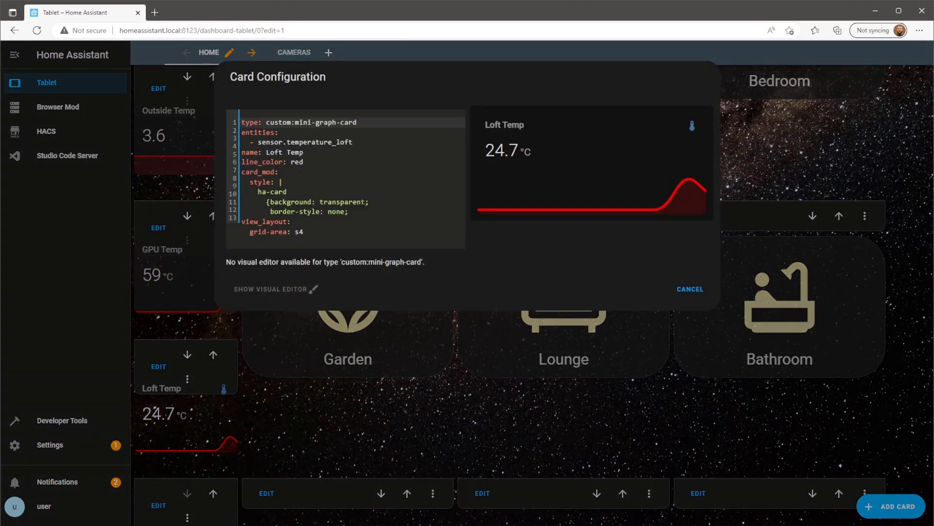
{"action": "left_click_drag", "start_coordinate": [373, 202], "coordinate": [242, 202]}
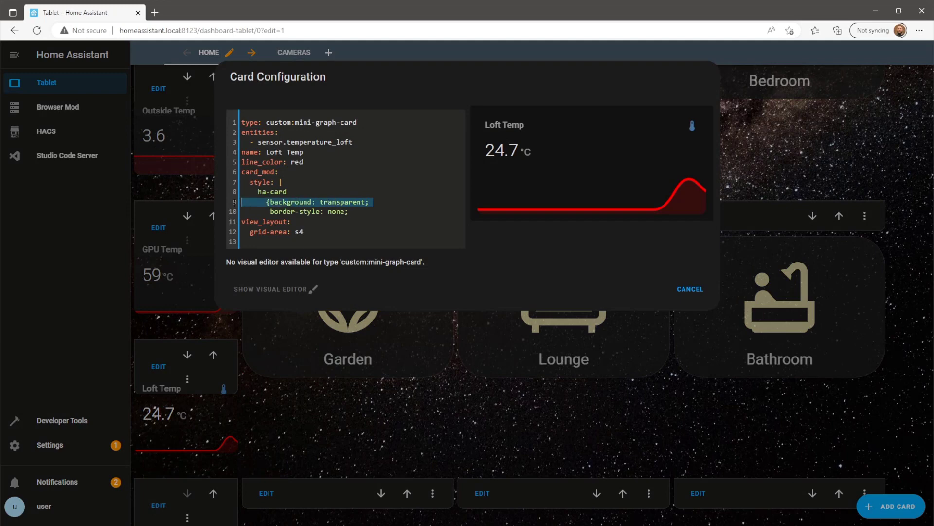
{"action": "key", "text": "ctrl+v"}
{"action": "left_click", "coordinate": [691, 288]}
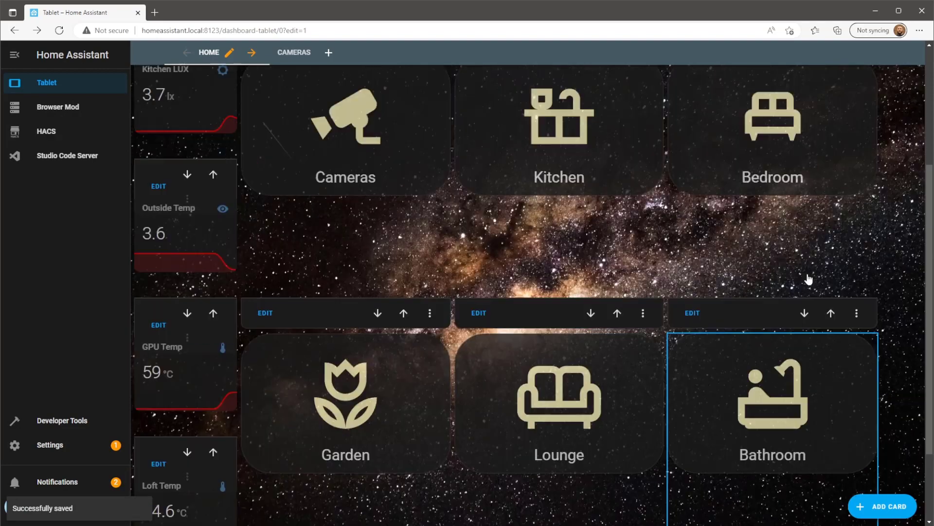
{"action": "scroll", "coordinate": [808, 277], "scroll_direction": "up", "scroll_amount": 5}
{"action": "left_click", "coordinate": [850, 54]}
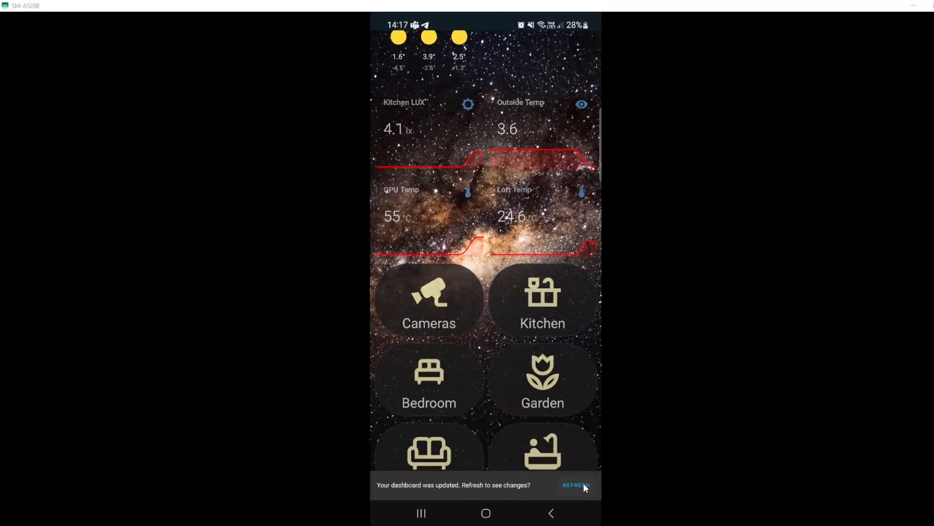
Refresh the mirrored phone dashboard to show the graph cards at 80% opacity
{"action": "left_click", "coordinate": [576, 485]}
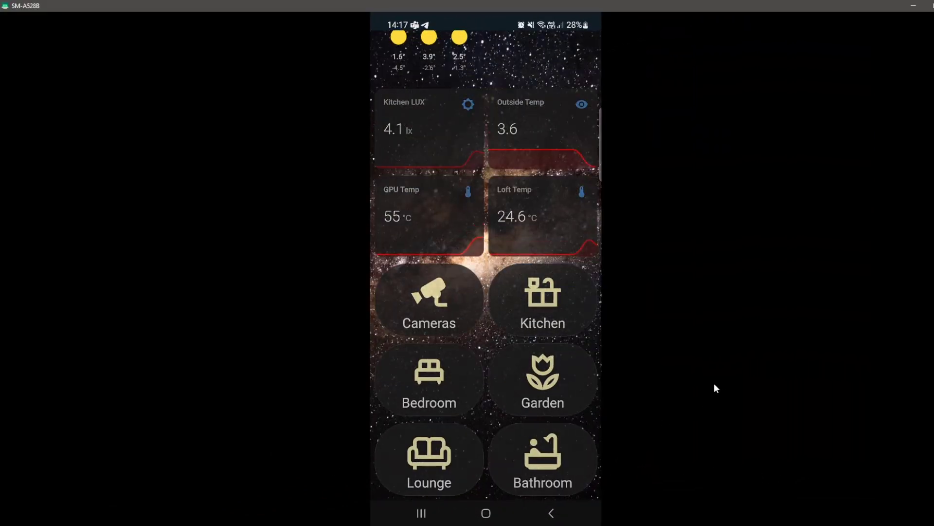